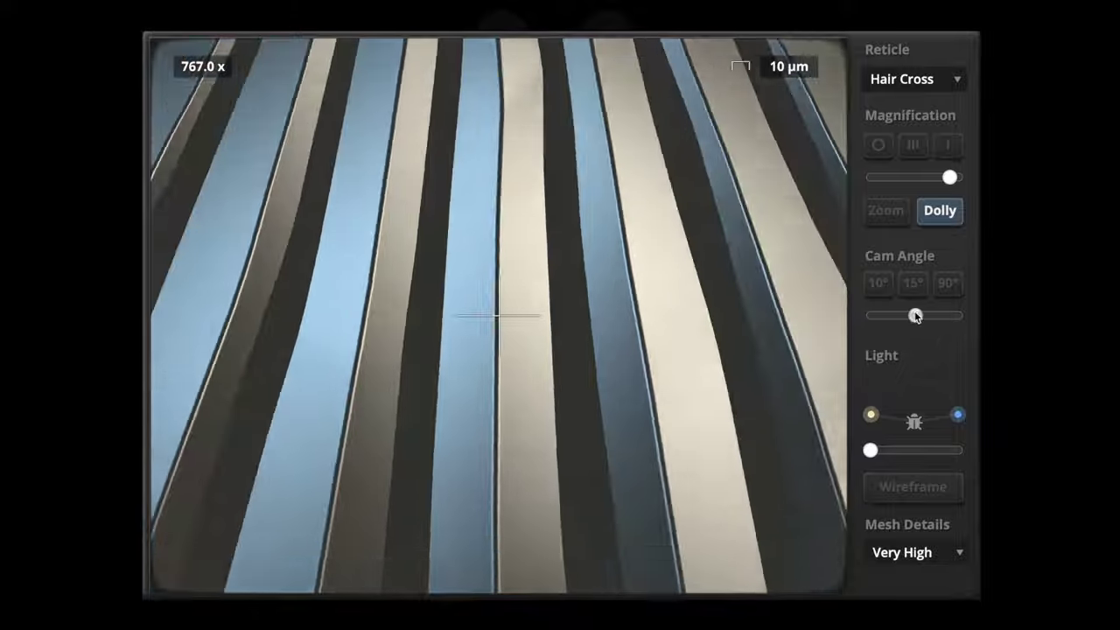
# Tilt the microscope camera lower, zoom out on the wireframe groove and move the light across it
pyautogui.moveTo(915, 316); pyautogui.dragTo(903, 316)
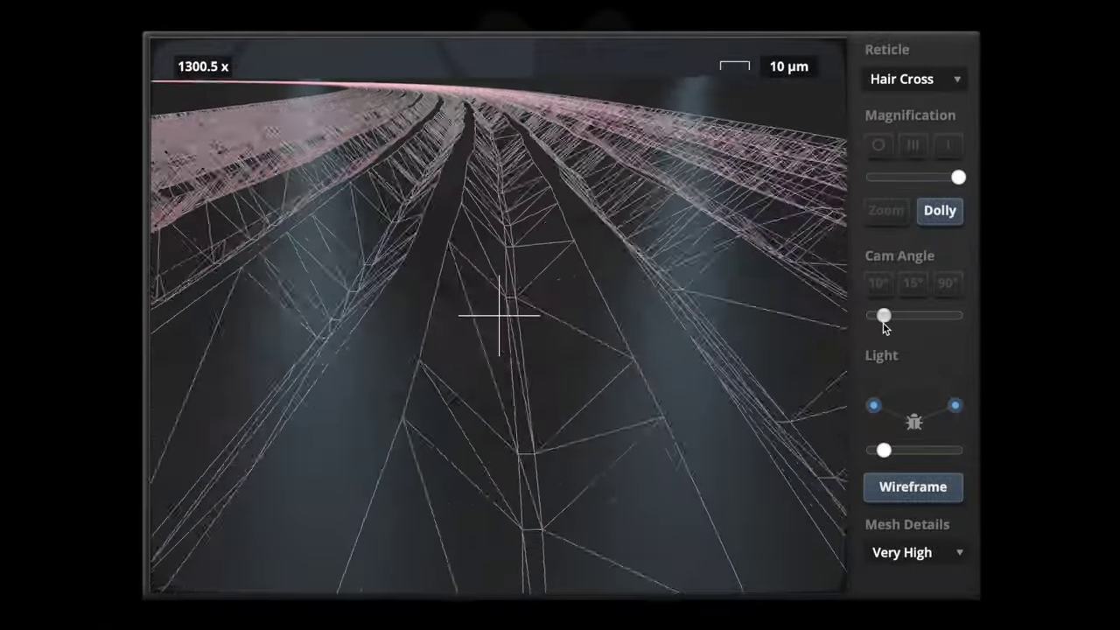
pyautogui.moveTo(957, 178); pyautogui.dragTo(927, 178)
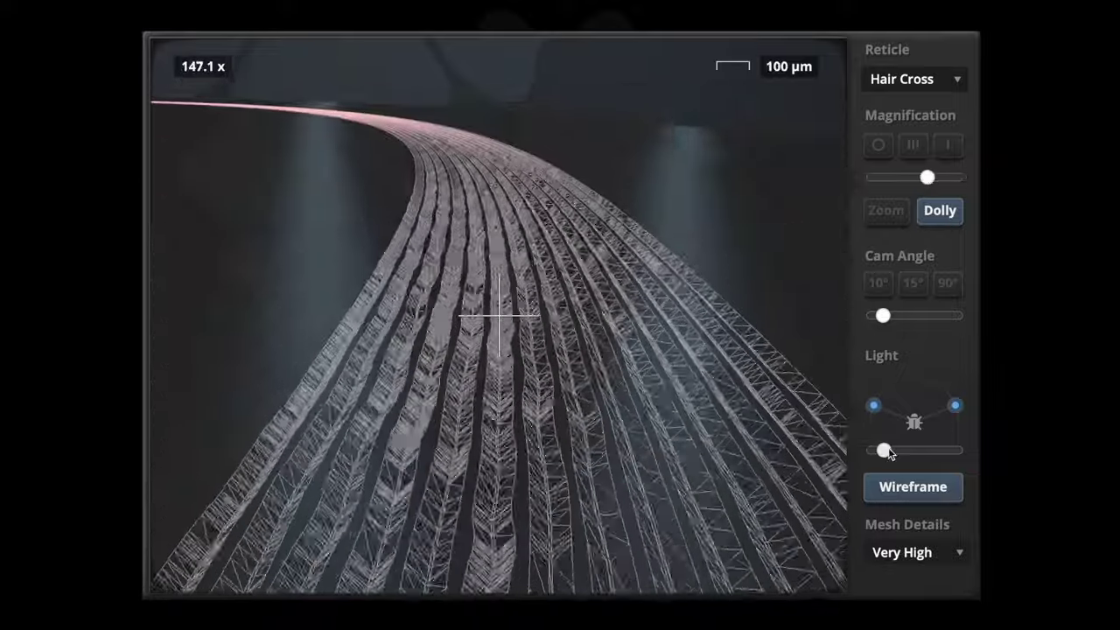
pyautogui.moveTo(887, 452); pyautogui.dragTo(913, 453)
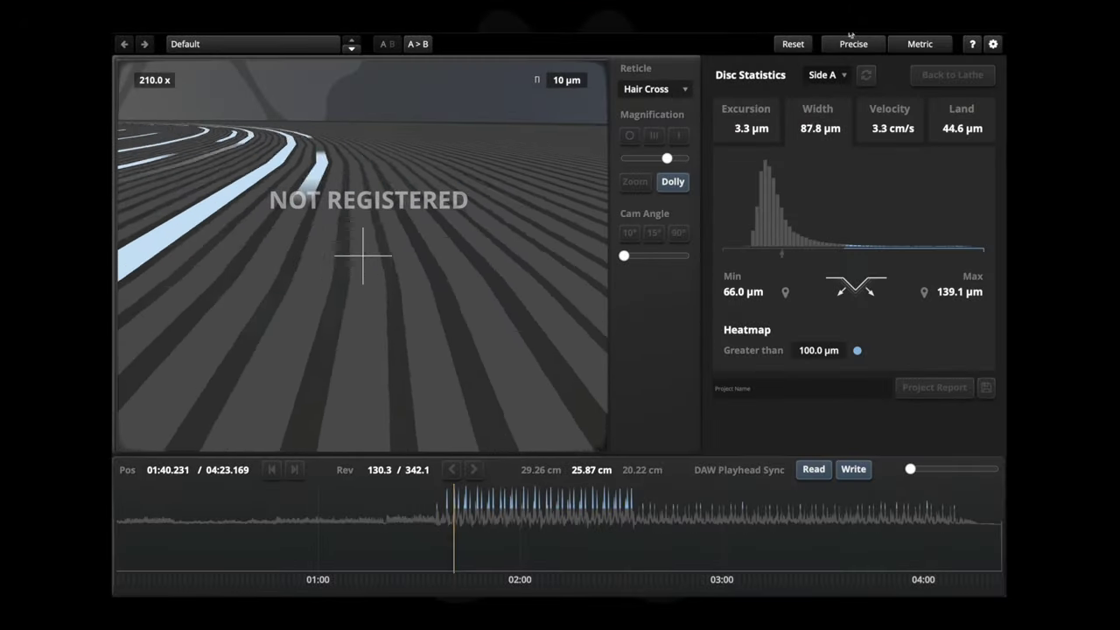
# View excursion then width statistics, then swing the microscope light fully to the opposite side
pyautogui.click(761, 123)
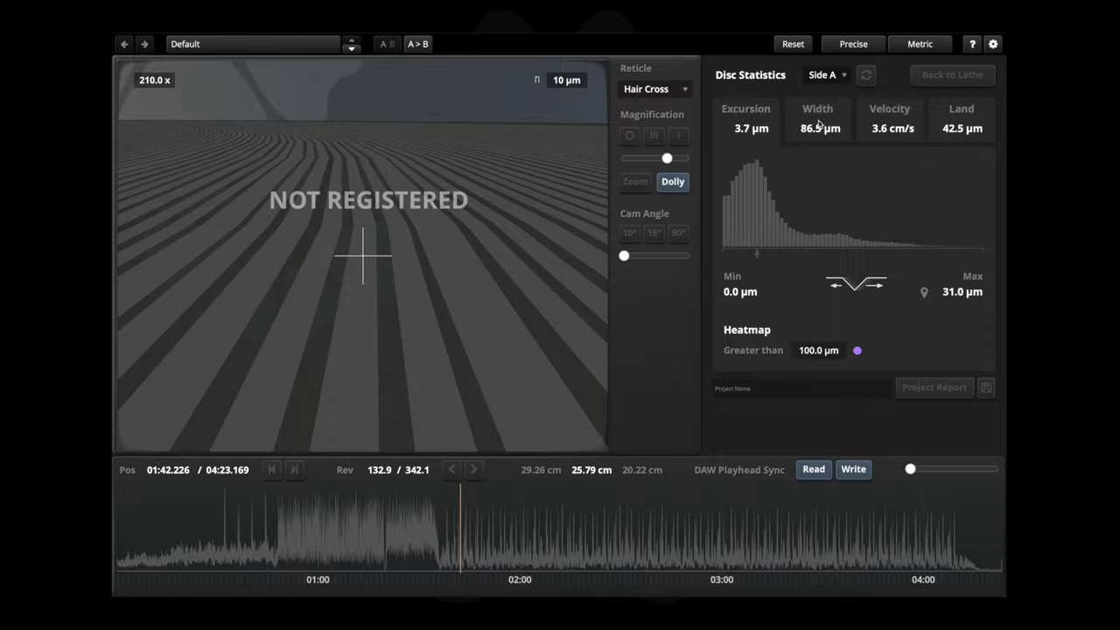
pyautogui.click(818, 124)
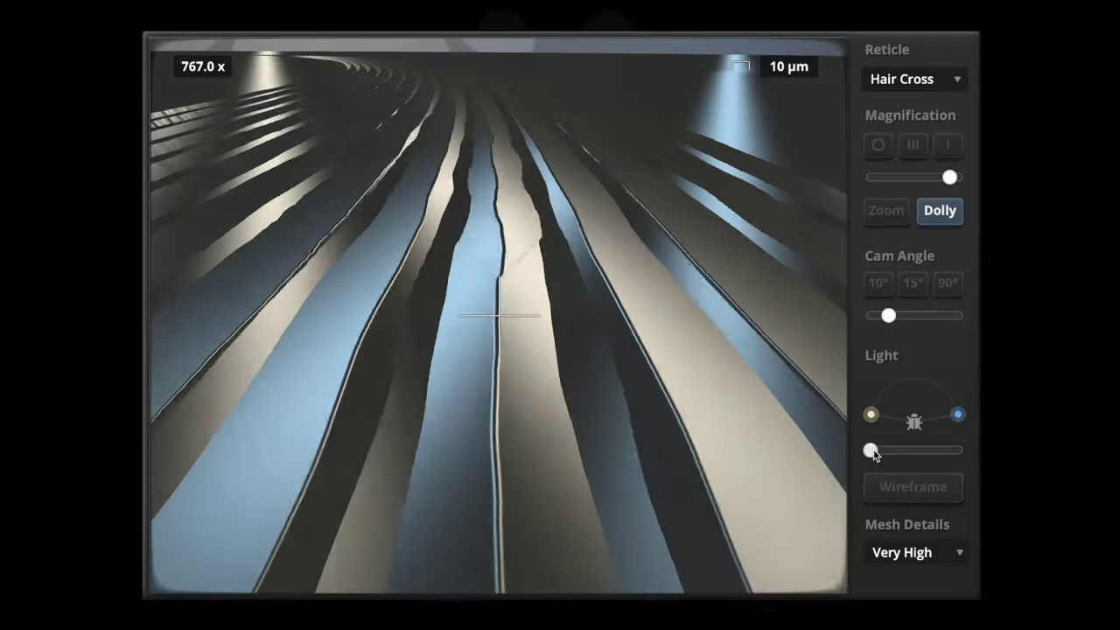
pyautogui.moveTo(876, 450); pyautogui.dragTo(960, 453)
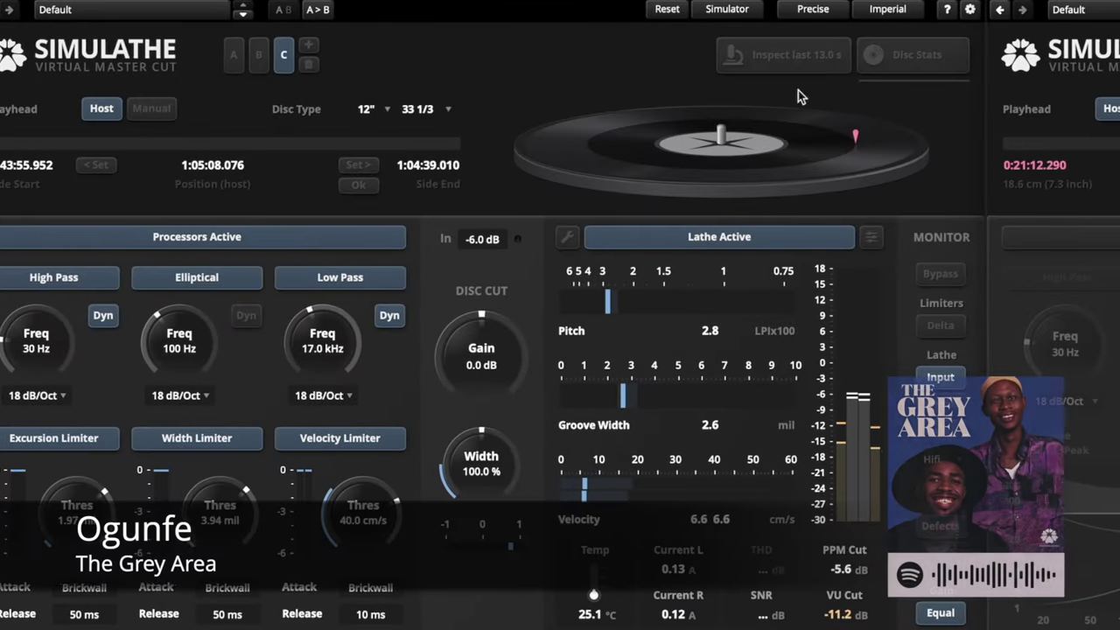
# Toggle units to metric and back, load 01 Hot 12" 45rpm Maxi, then 04 Punk 7" 33rpm <6min
pyautogui.click(859, 13)
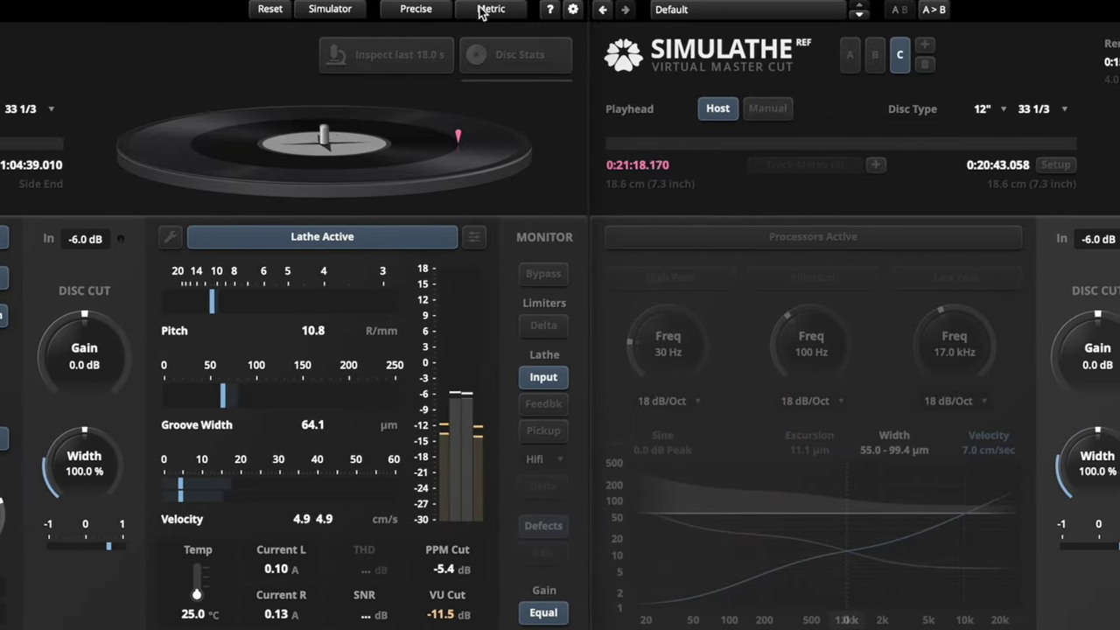
pyautogui.click(593, 11)
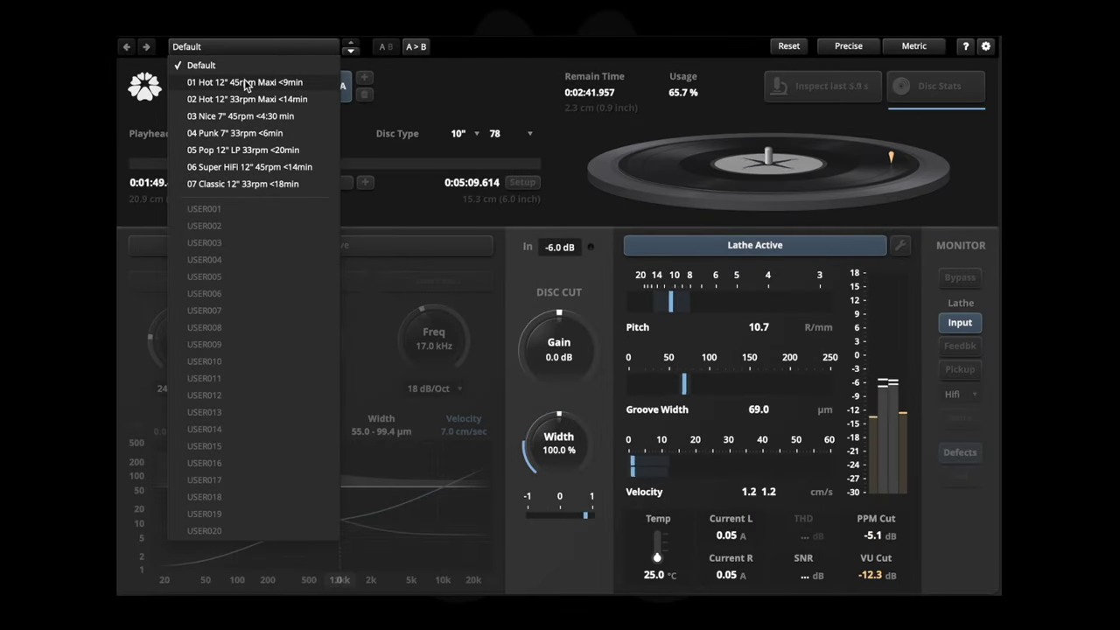
pyautogui.click(247, 82)
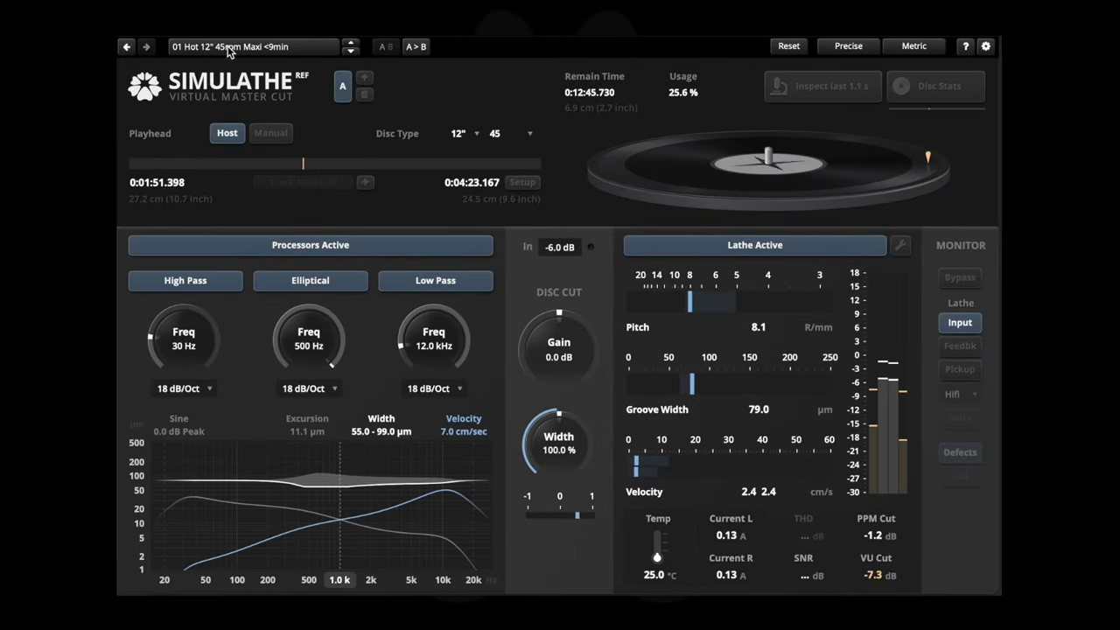
pyautogui.click(229, 51)
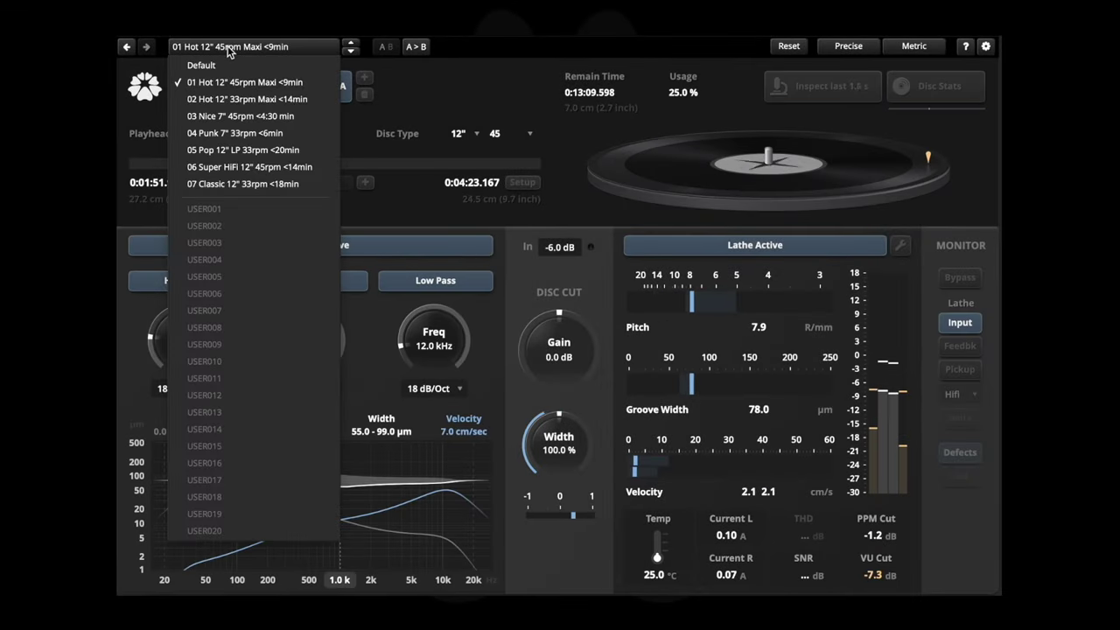
pyautogui.click(234, 133)
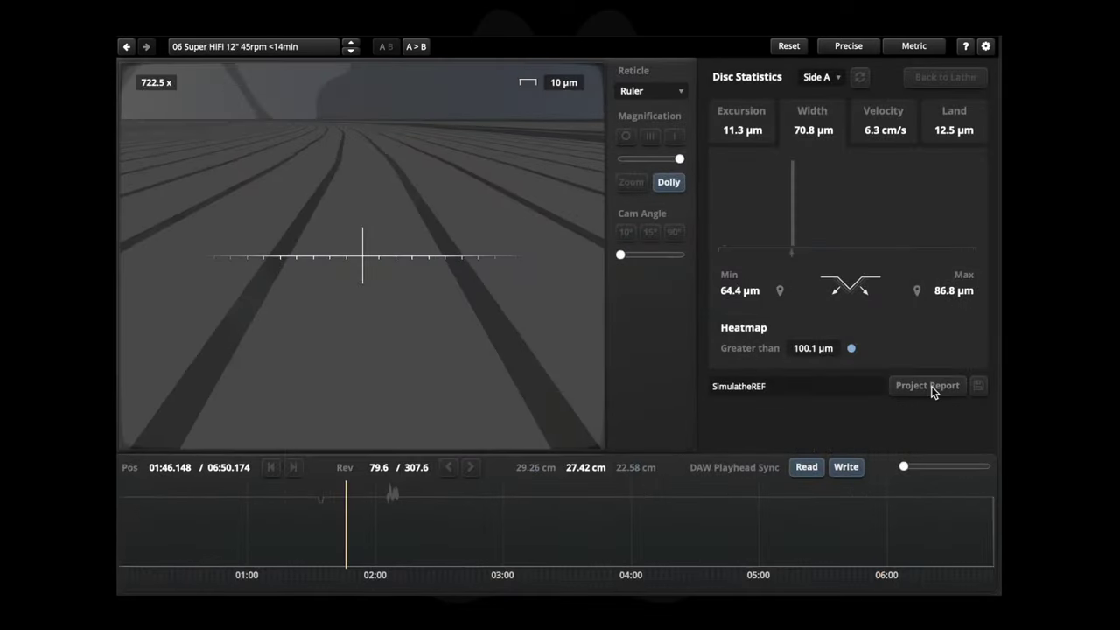
# Generate the project report and scroll through it from Side A to Side B
pyautogui.click(927, 386)
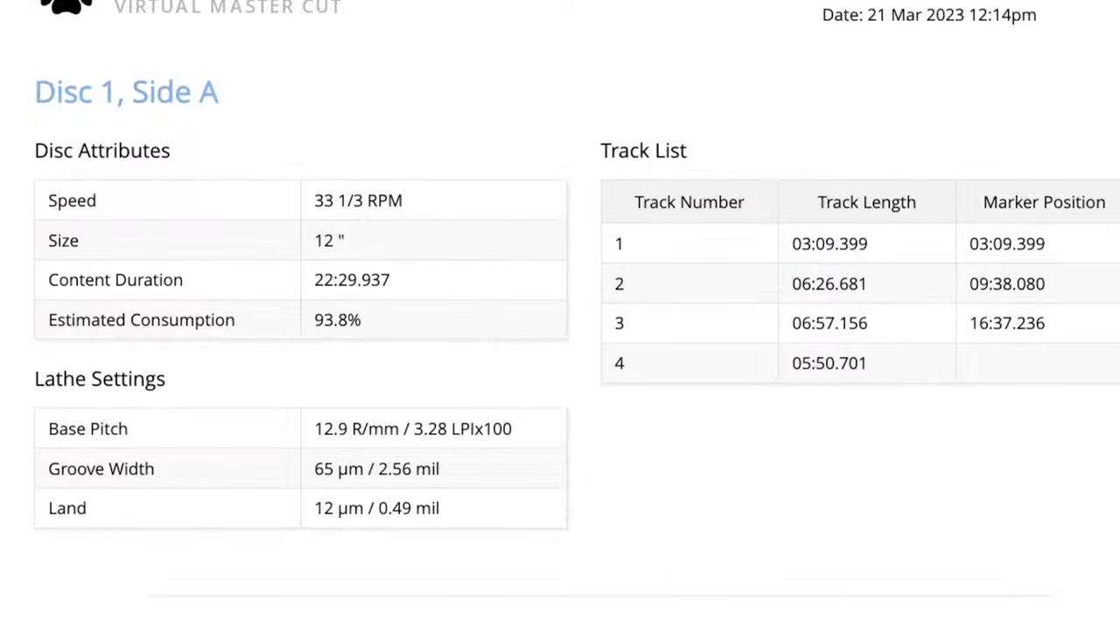
pyautogui.scroll(-5, 559, 315)
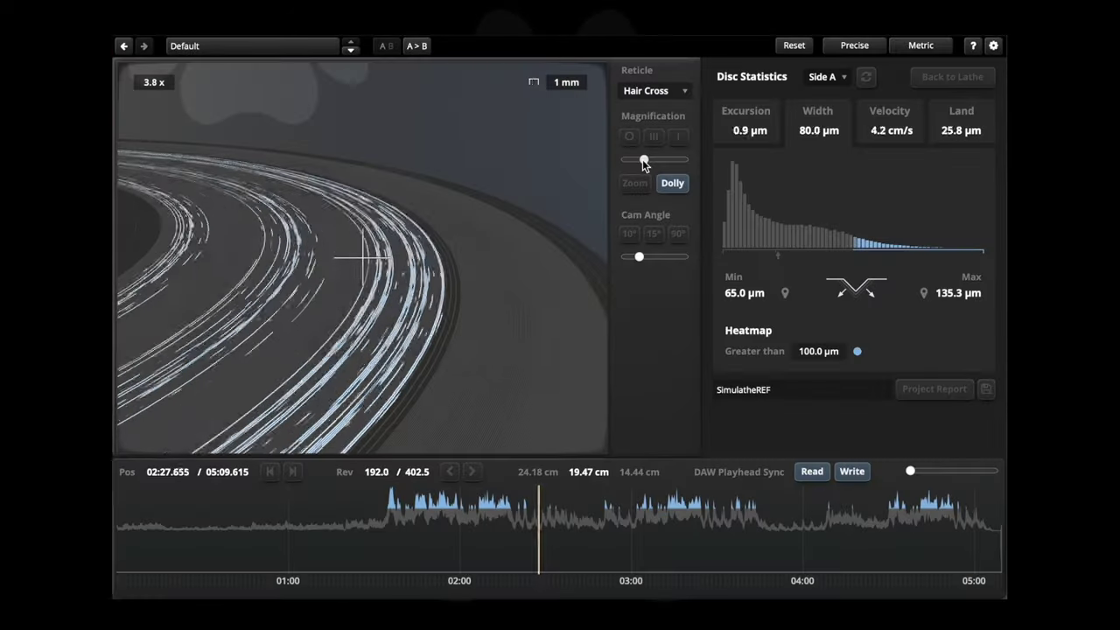
# Reframe the disc from overhead and jump to the narrowest and widest groove locations
pyautogui.moveTo(642, 159); pyautogui.dragTo(641, 163)
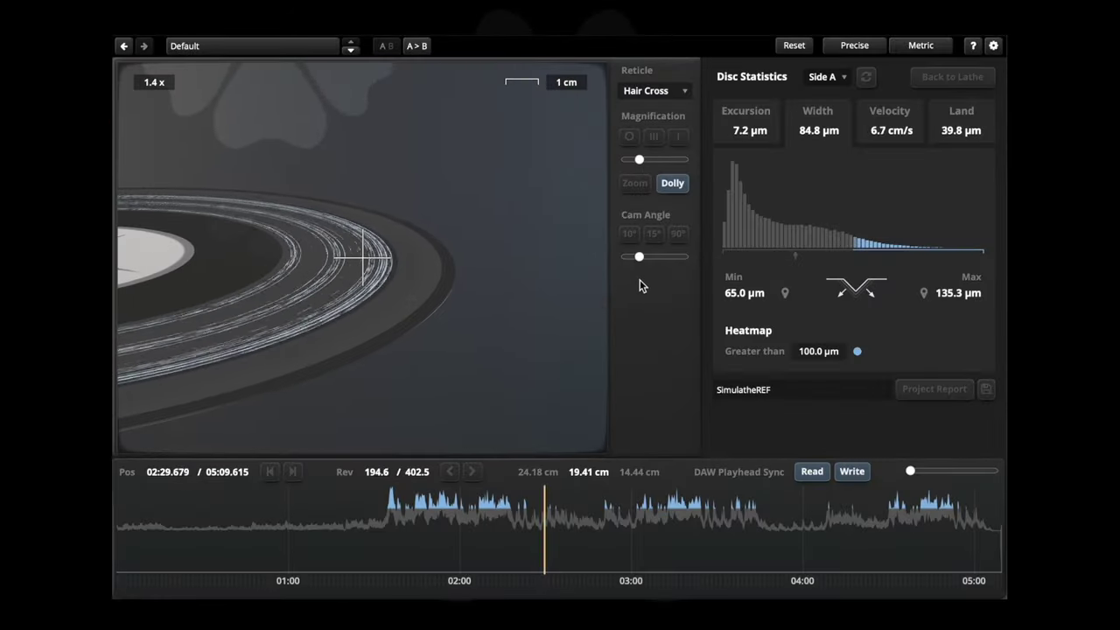
pyautogui.moveTo(646, 258); pyautogui.dragTo(705, 251)
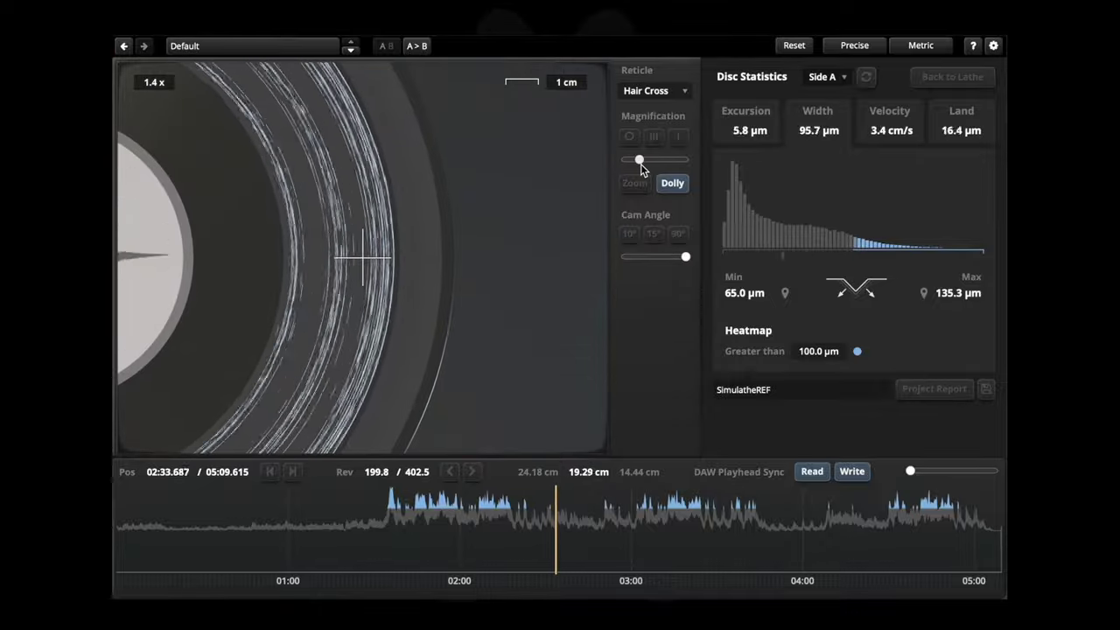
pyautogui.moveTo(641, 163); pyautogui.dragTo(643, 164)
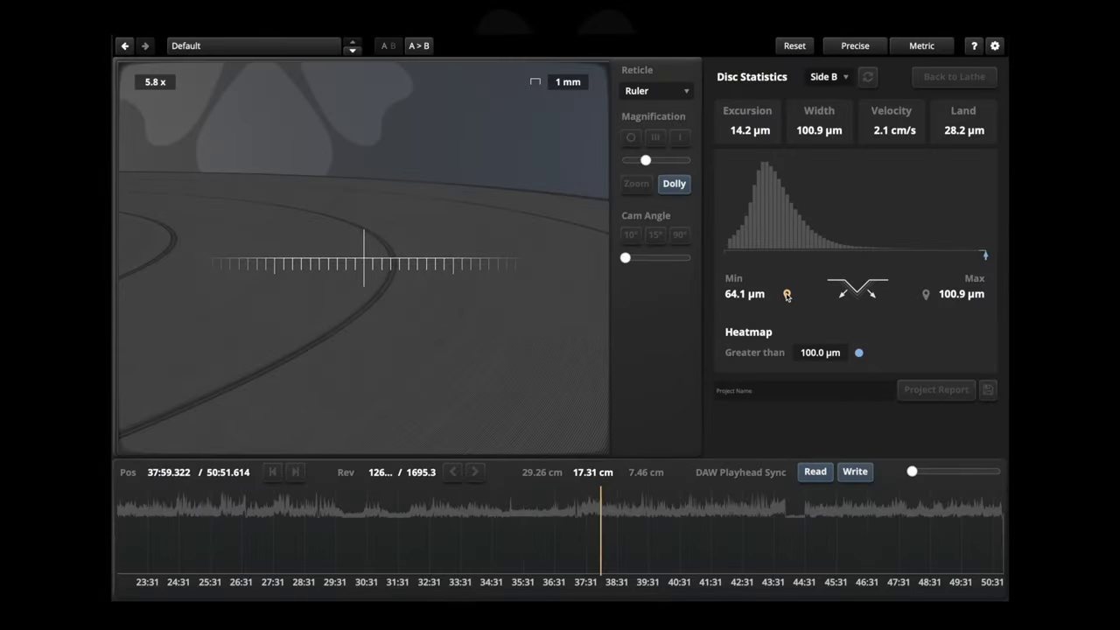
pyautogui.click(786, 295)
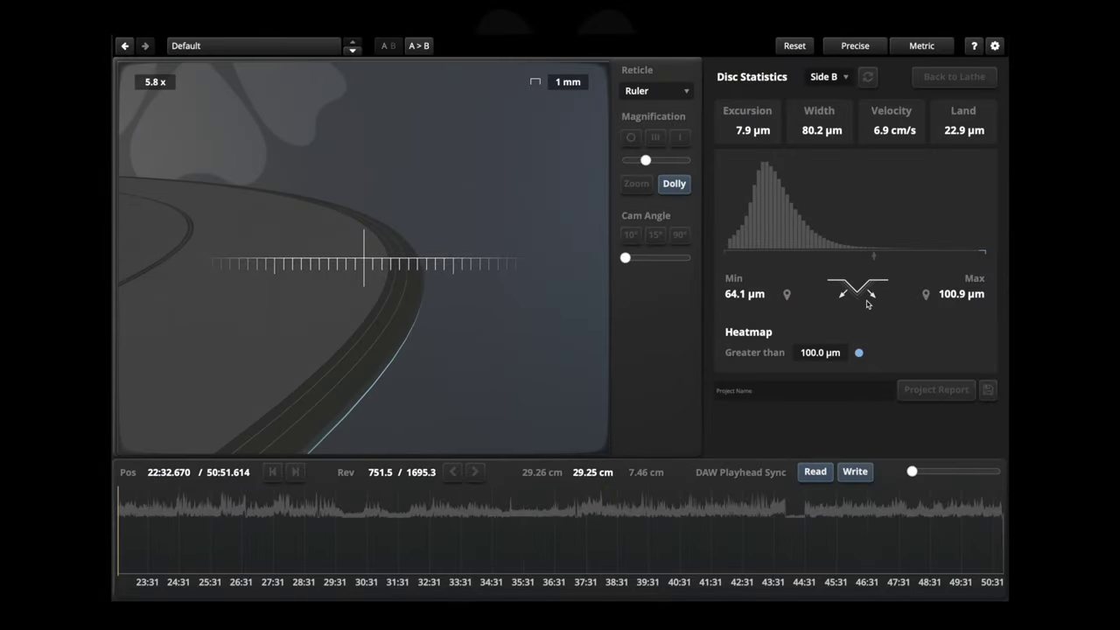
pyautogui.click(927, 295)
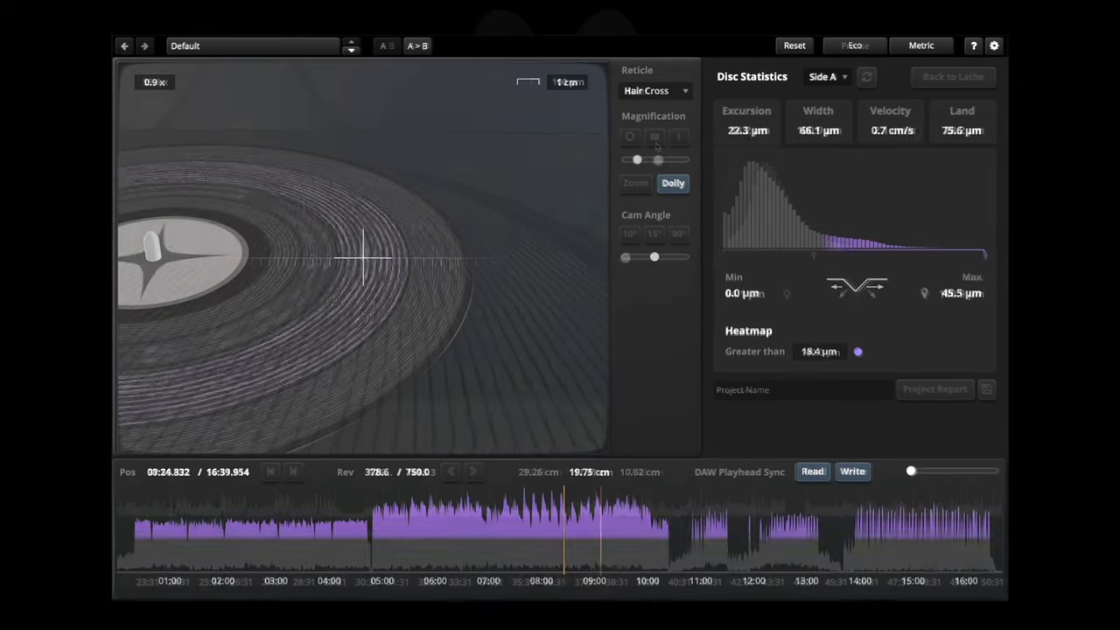
# Cycle through the width, velocity and land heatmaps, then return to the lathe view
pyautogui.click(859, 278)
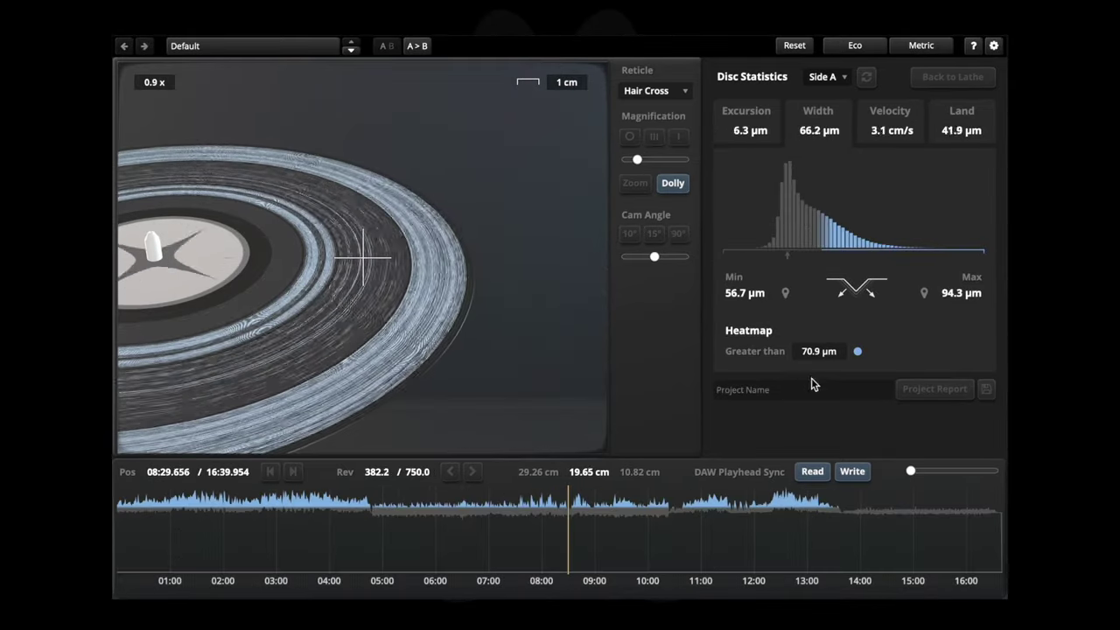
pyautogui.click(892, 121)
pyautogui.click(961, 124)
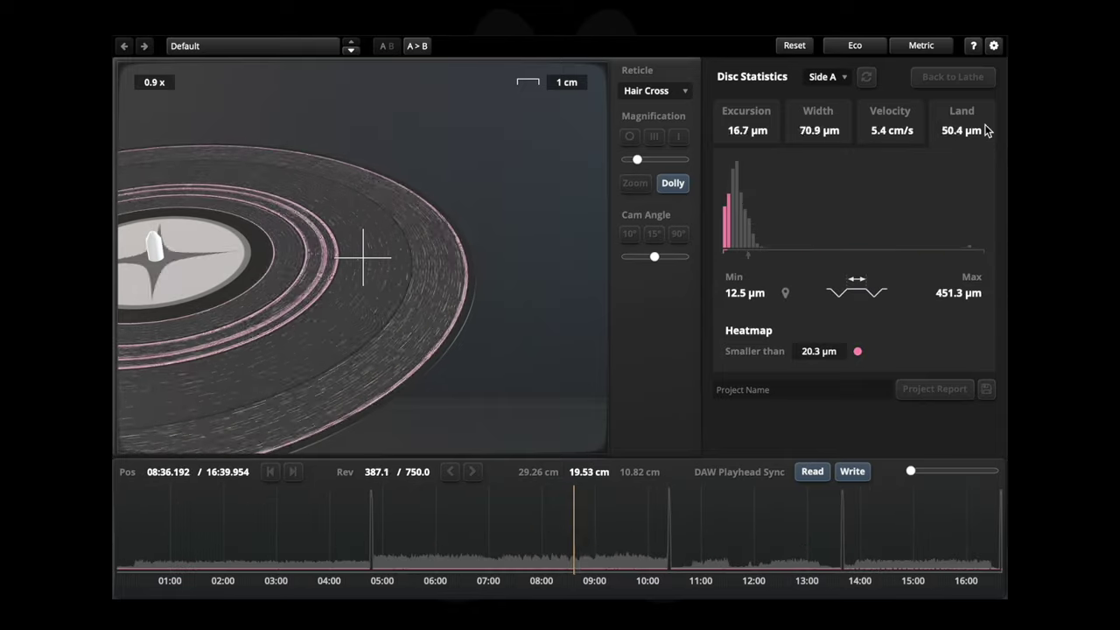
pyautogui.click(952, 76)
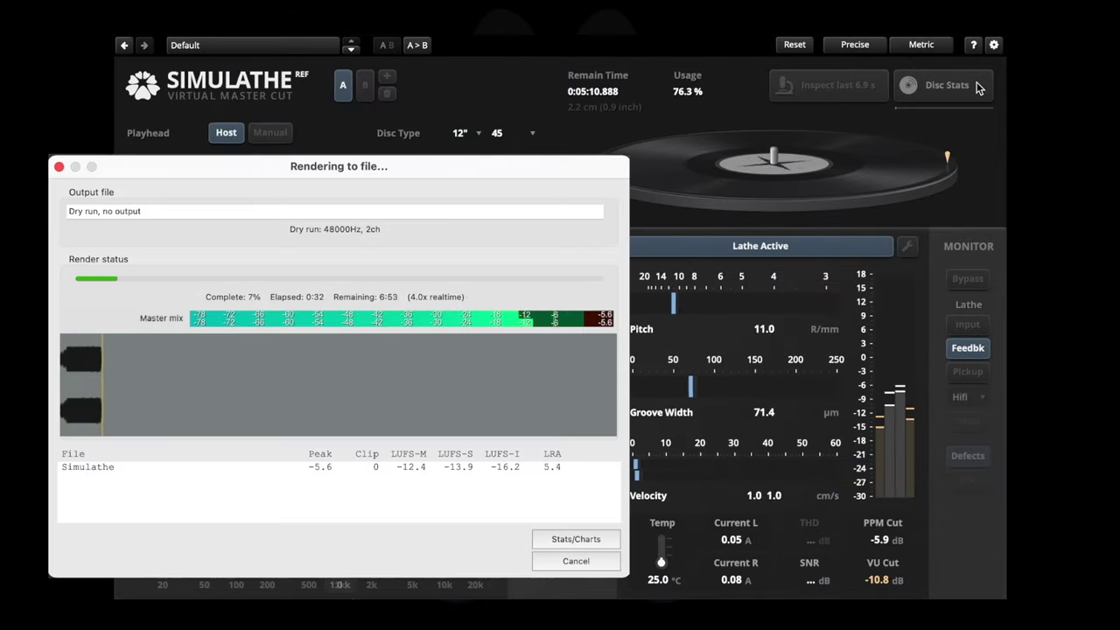
# Open the Disc Statistics view while the dry-run render continues
pyautogui.click(978, 85)
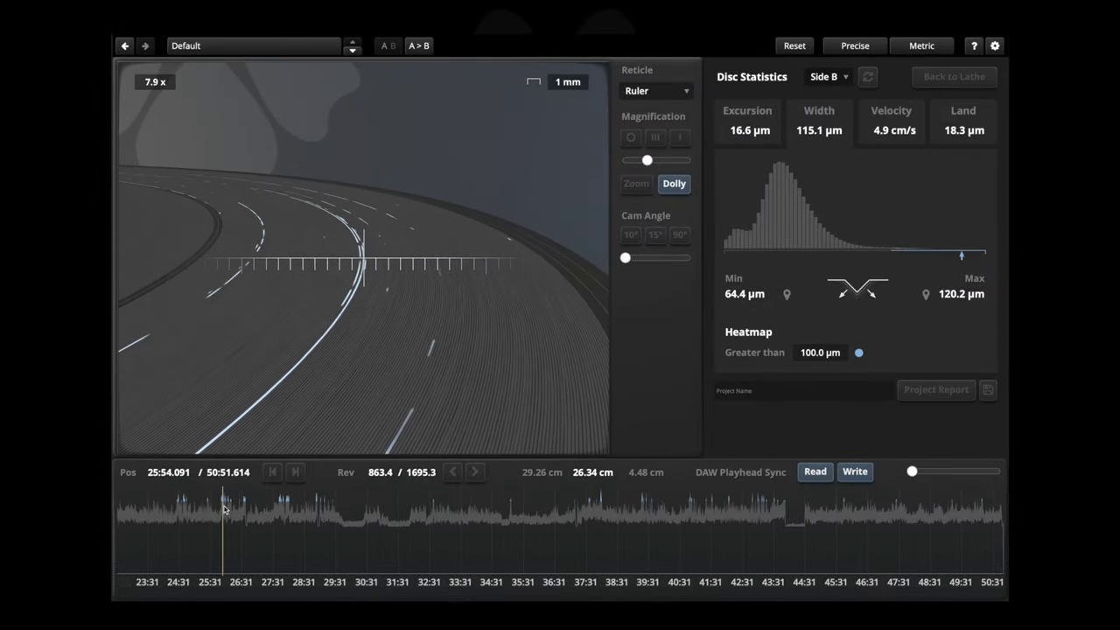
# Zoom the Disc Statistics timeline in on the stretch around 25:51
pyautogui.scroll(5, 224, 508)
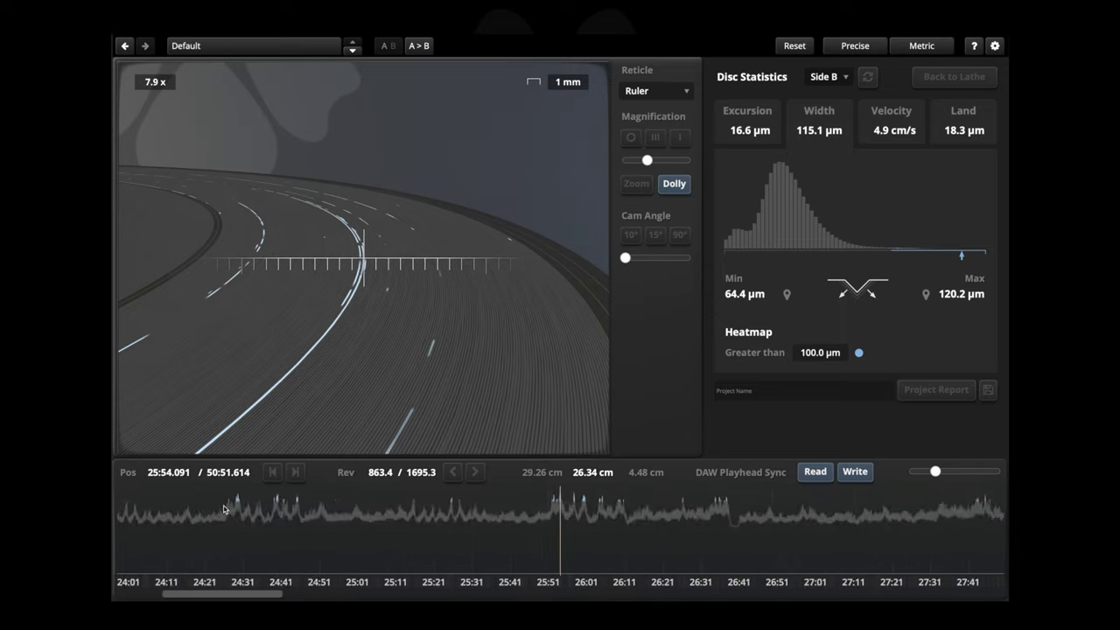
pyautogui.scroll(5, 224, 509)
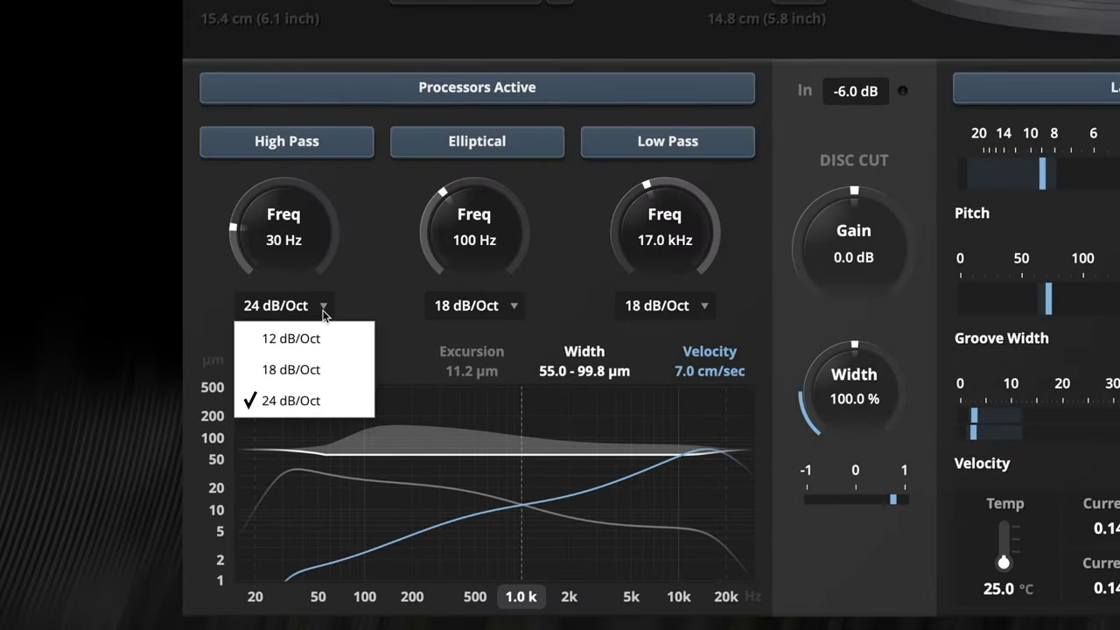
# Keep both the Elliptical and Low Pass filter slopes at 18 dB/Oct
pyautogui.click(323, 308)
pyautogui.click(496, 308)
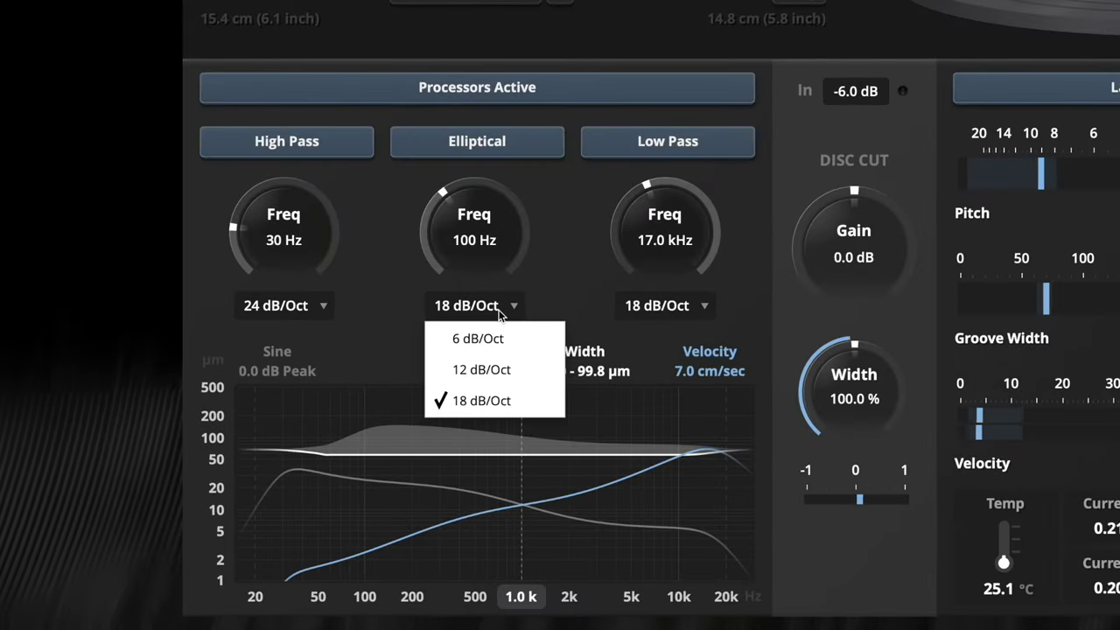
pyautogui.click(499, 313)
pyautogui.click(672, 313)
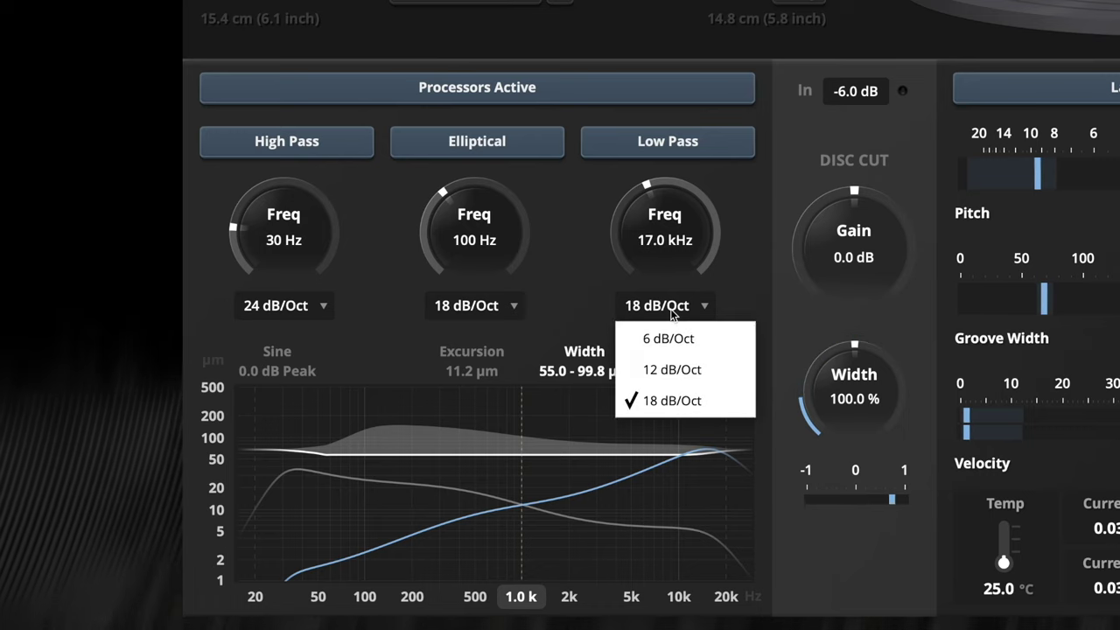
pyautogui.click(691, 310)
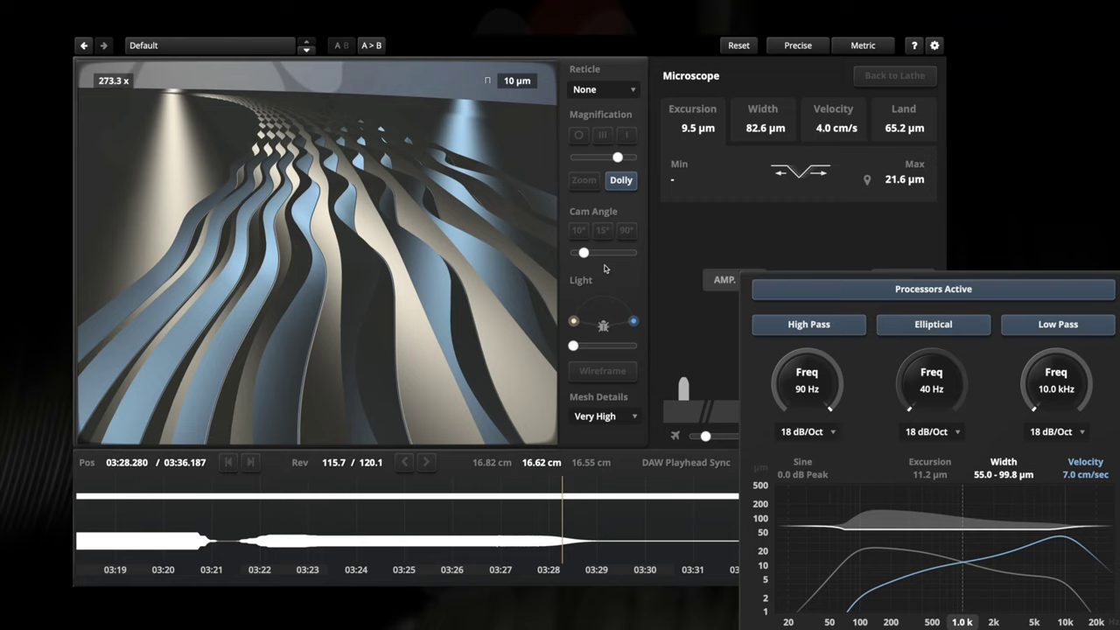
# Set the microscope camera angle to its minimum and shift the groove lighting to the right
pyautogui.moveTo(584, 254); pyautogui.dragTo(561, 254)
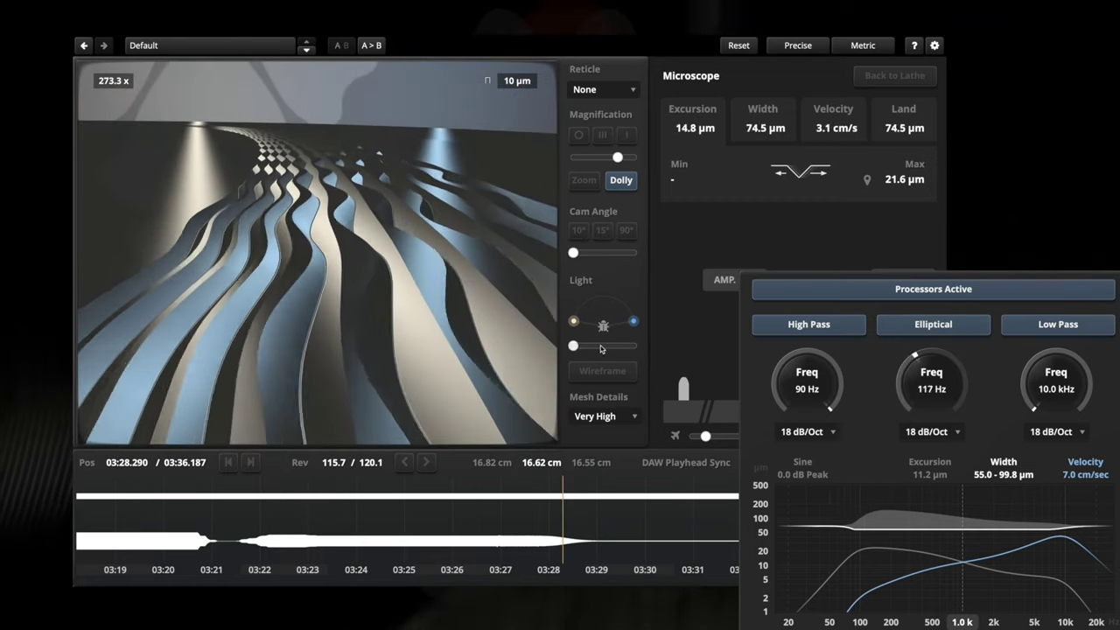
pyautogui.moveTo(573, 346); pyautogui.dragTo(587, 345)
pyautogui.moveTo(587, 346); pyautogui.dragTo(592, 347)
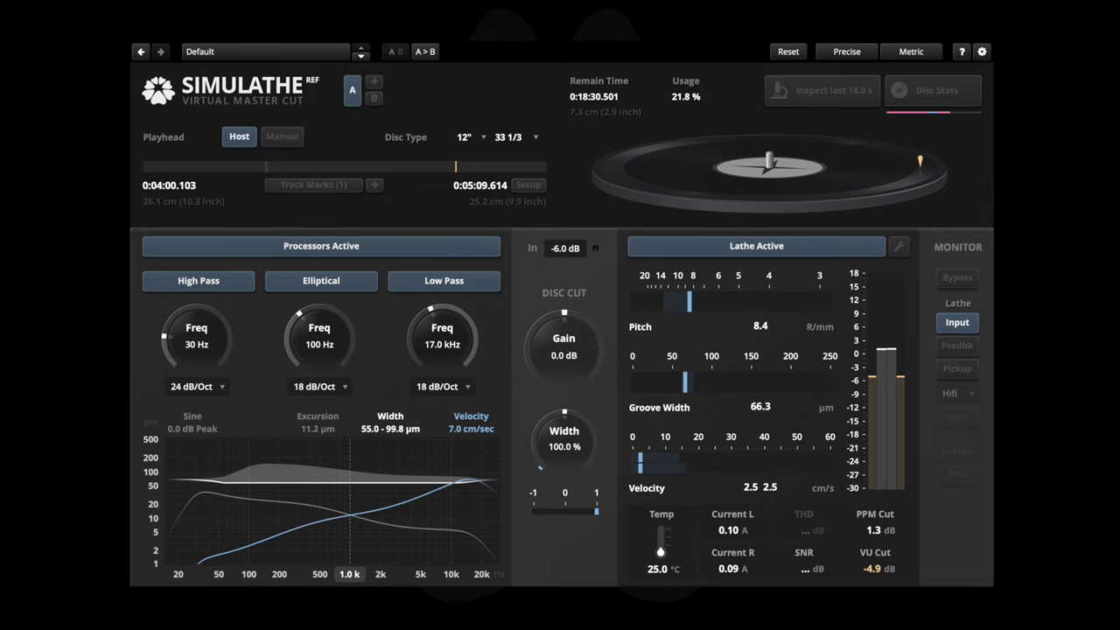
# Monitor the feedback signal, then the pickup, and switch the pickup model to Midfi
pyautogui.click(957, 344)
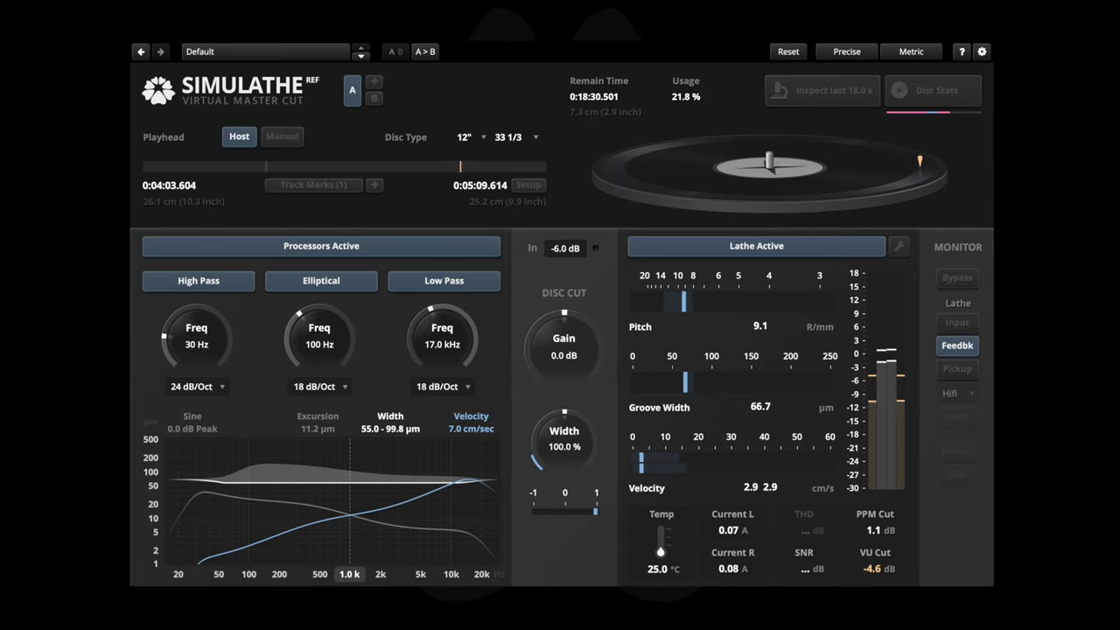
pyautogui.click(957, 368)
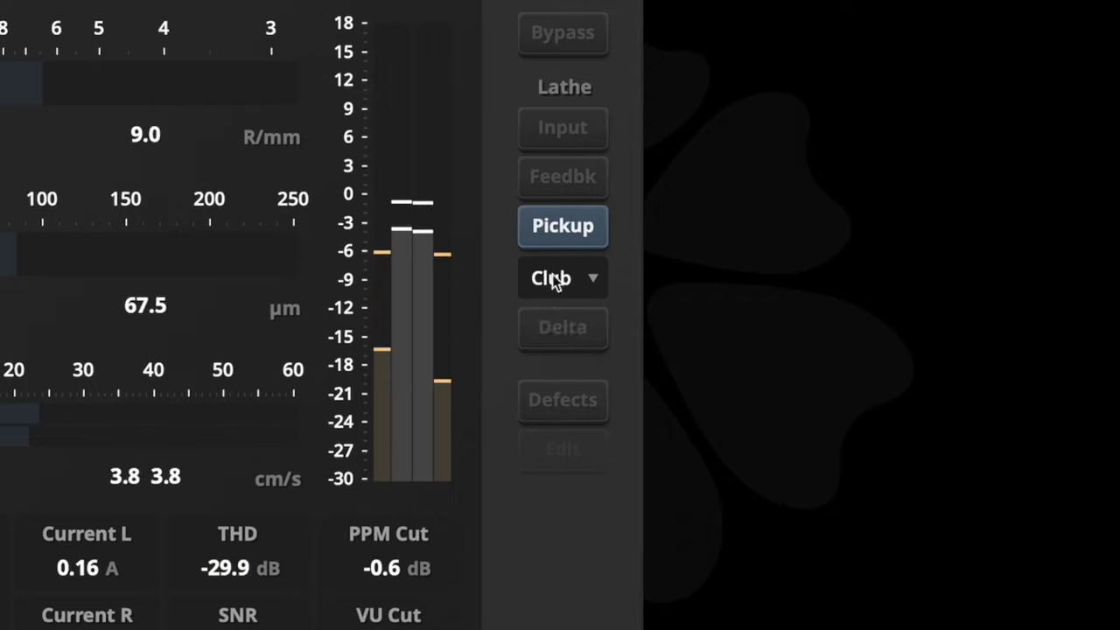
pyautogui.click(553, 283)
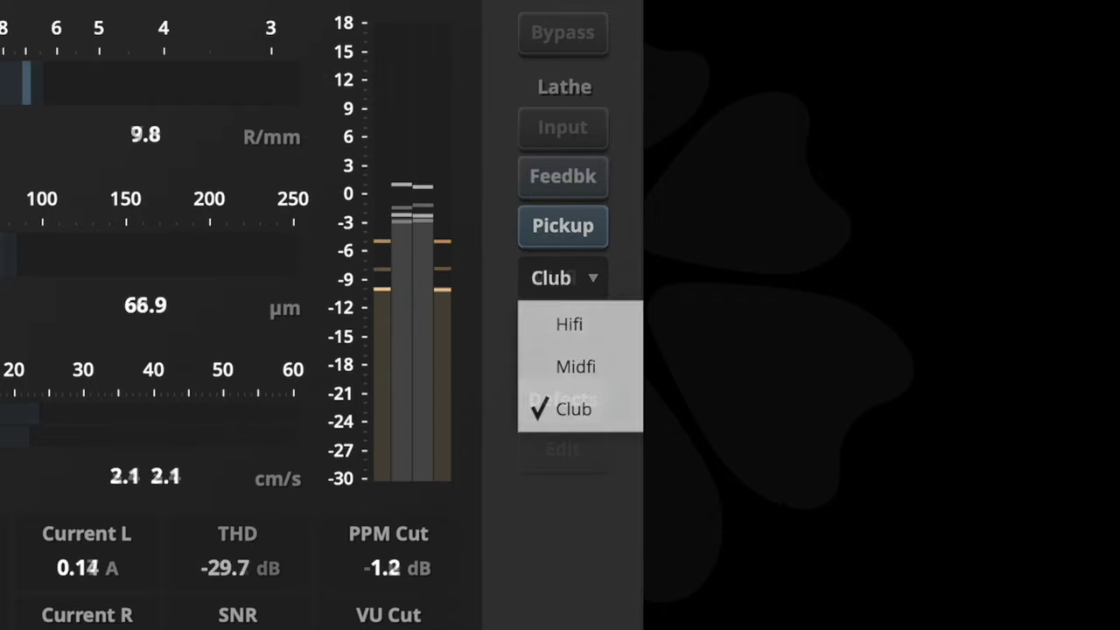
pyautogui.click(576, 367)
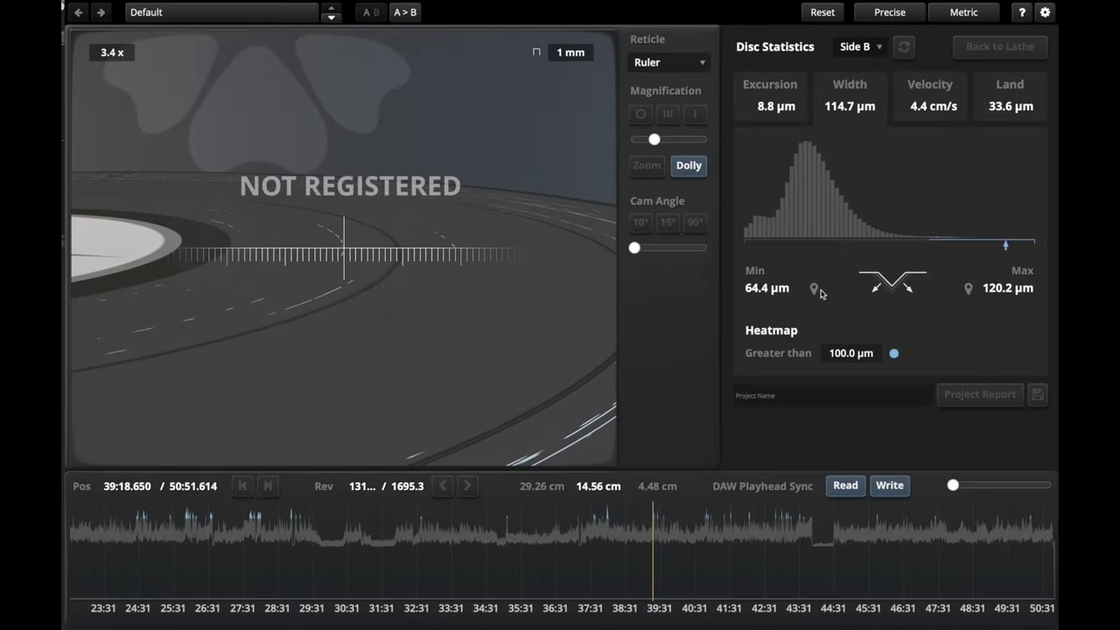
# Jump to the narrowest groove spot, then show Excursion statistics and jump to their maximum
pyautogui.click(812, 288)
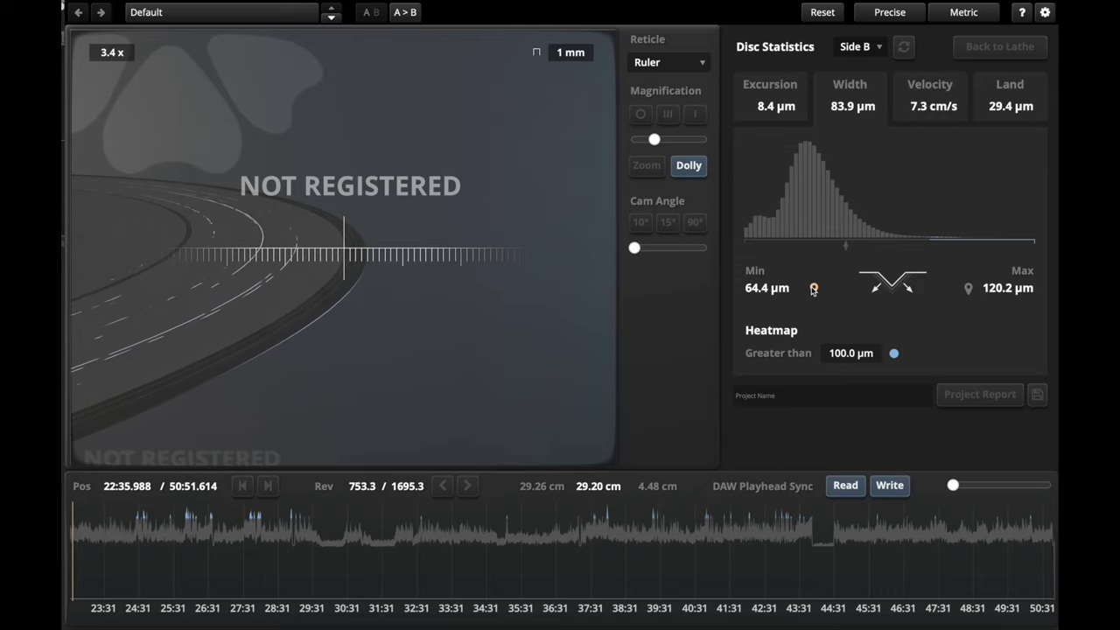
pyautogui.click(778, 94)
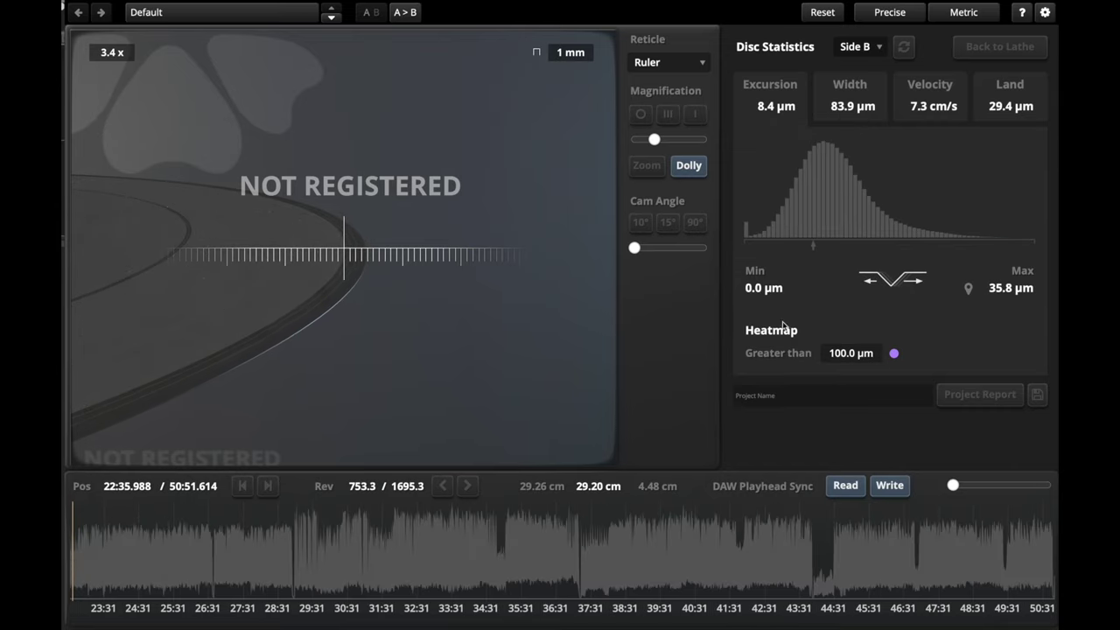
pyautogui.click(969, 290)
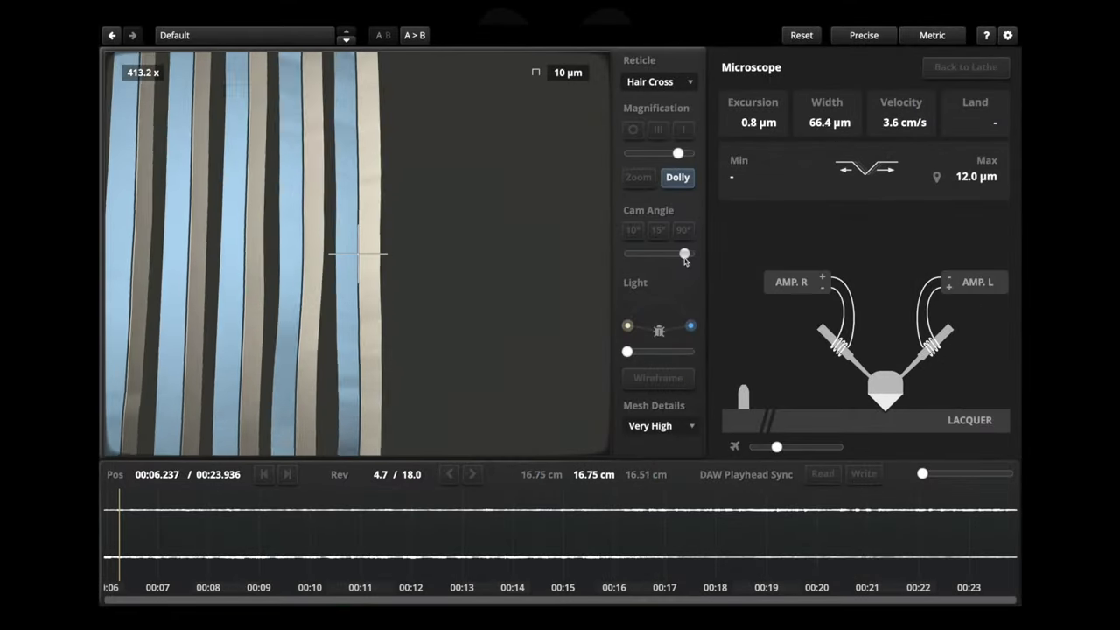
# Lower the Cam Angle slider to tilt the microscope view of the groove into perspective
pyautogui.moveTo(685, 260); pyautogui.dragTo(649, 260)
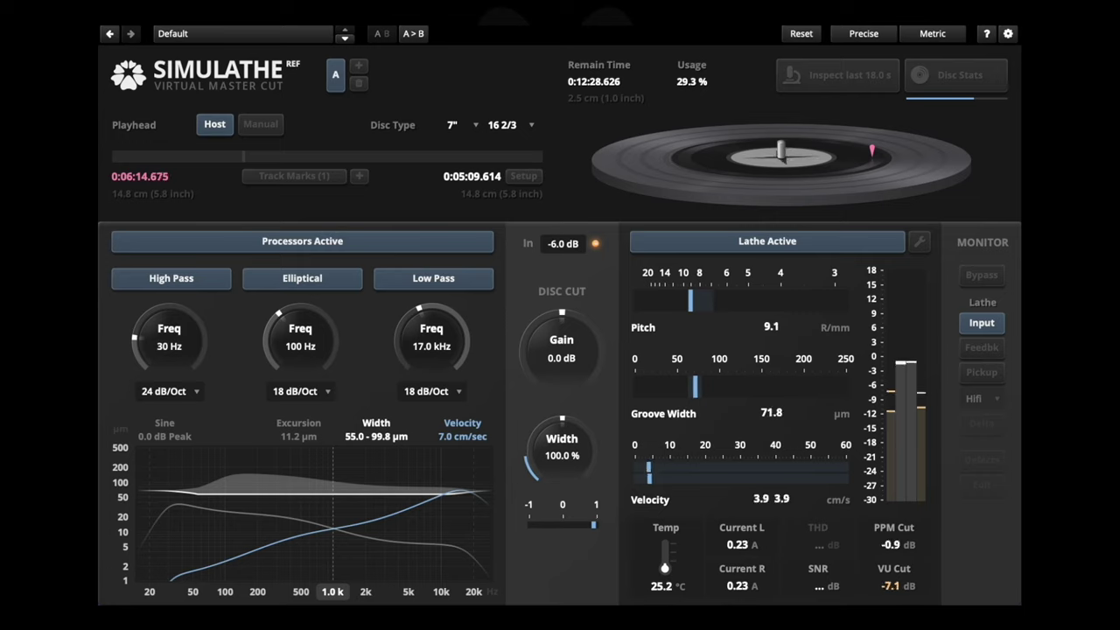
# Toggle monitoring between lathe feedback and input, ending on feedback
pyautogui.click(982, 347)
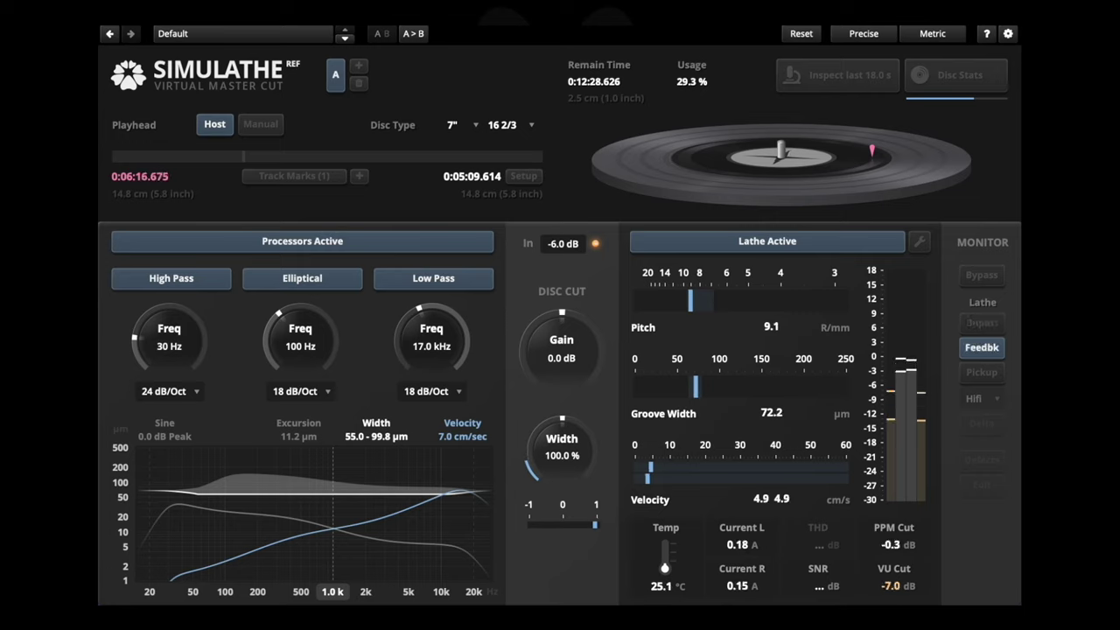
pyautogui.click(981, 323)
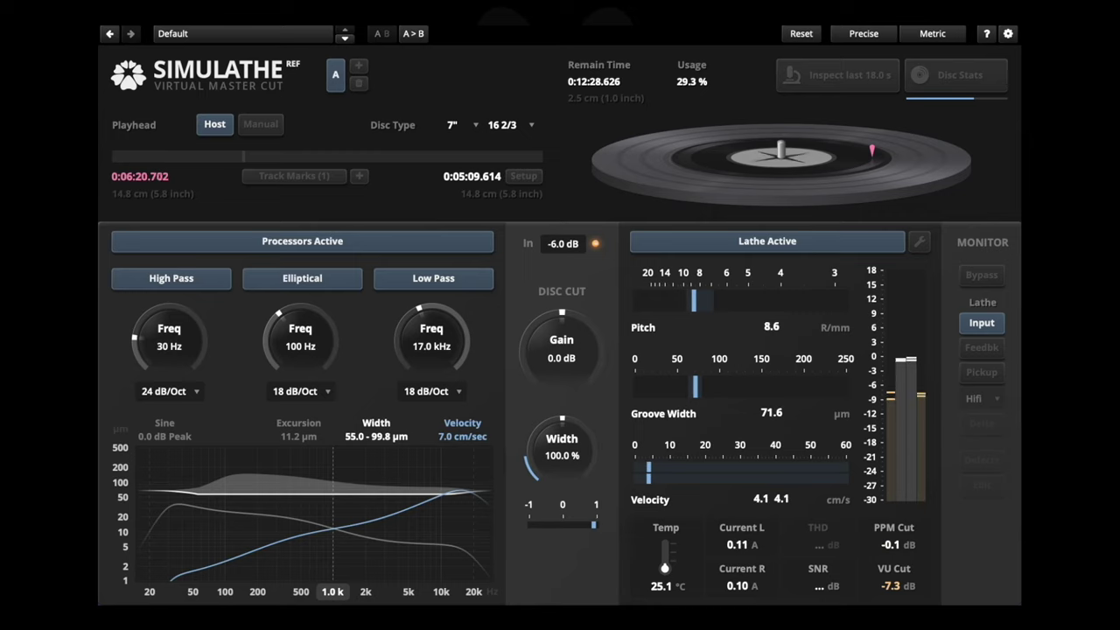
pyautogui.click(981, 348)
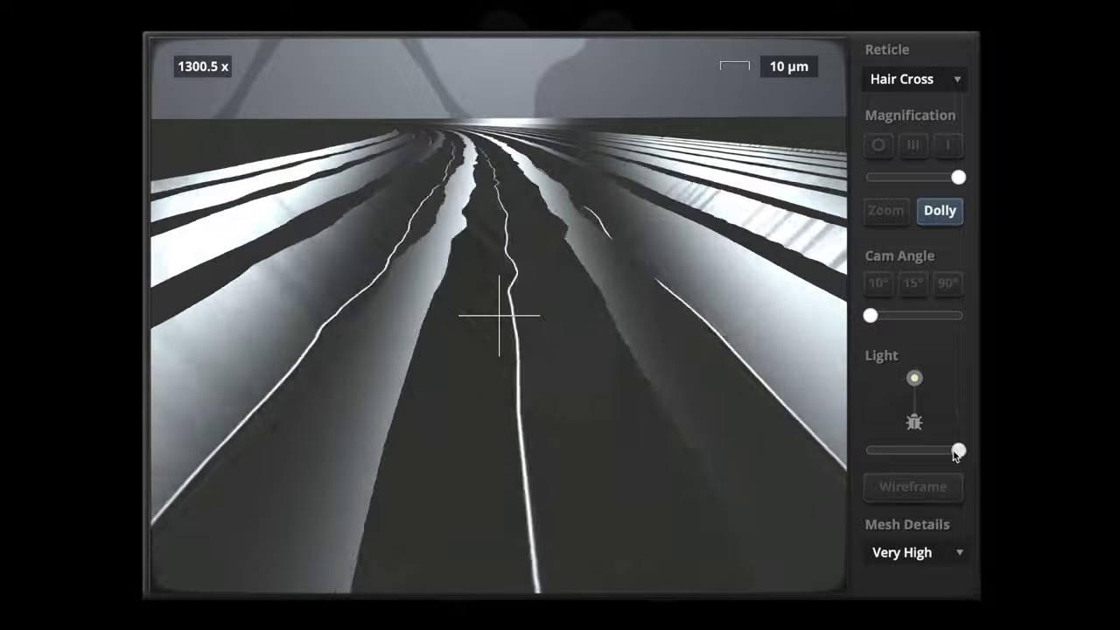
# Light the groove yellow at lower intensity, render it as wireframe, and tilt the camera angle
pyautogui.moveTo(957, 449); pyautogui.dragTo(913, 450)
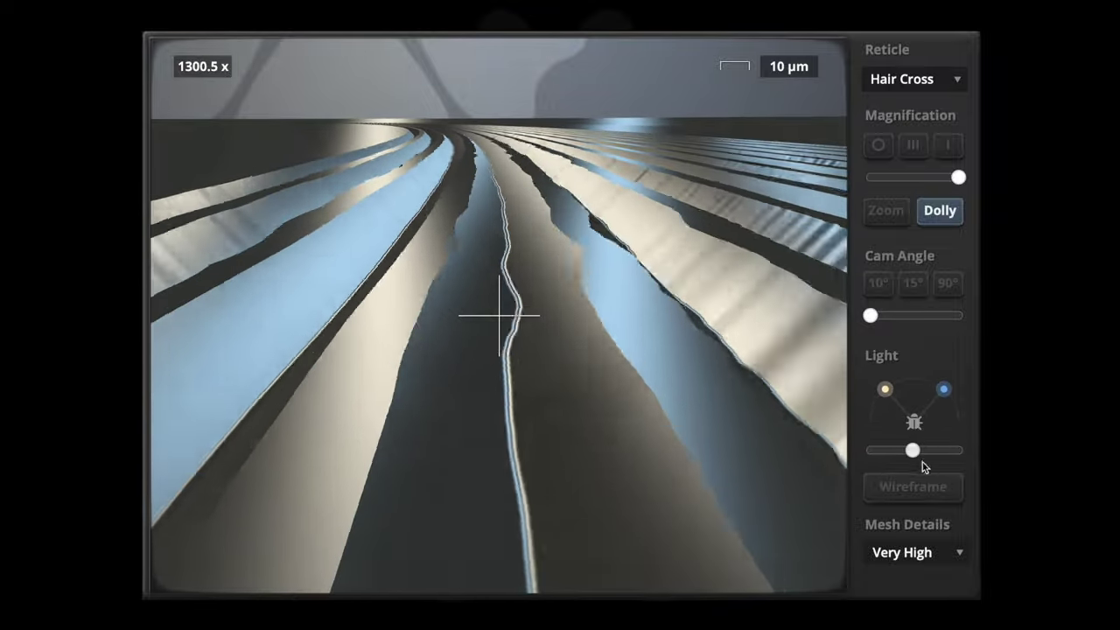
pyautogui.click(916, 397)
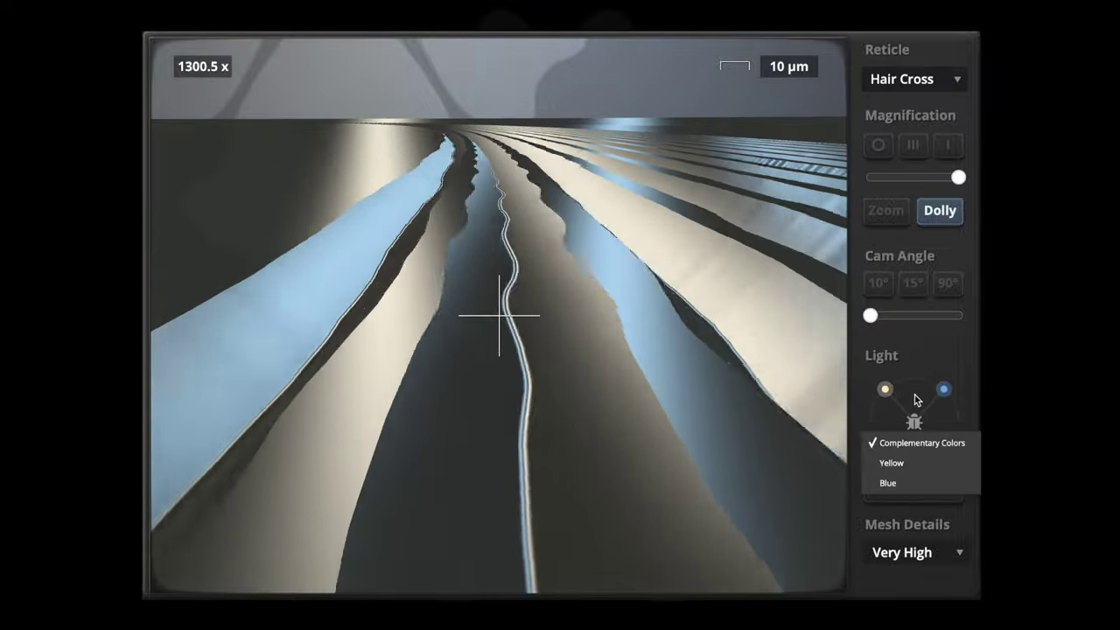
pyautogui.click(892, 462)
pyautogui.moveTo(908, 464); pyautogui.dragTo(884, 465)
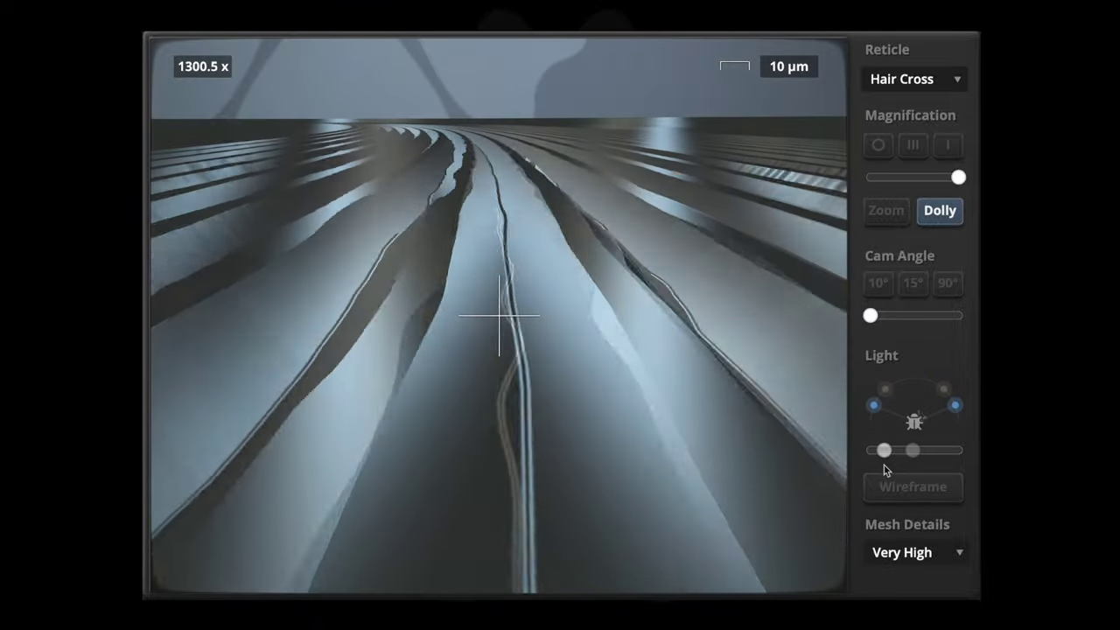
pyautogui.click(913, 315)
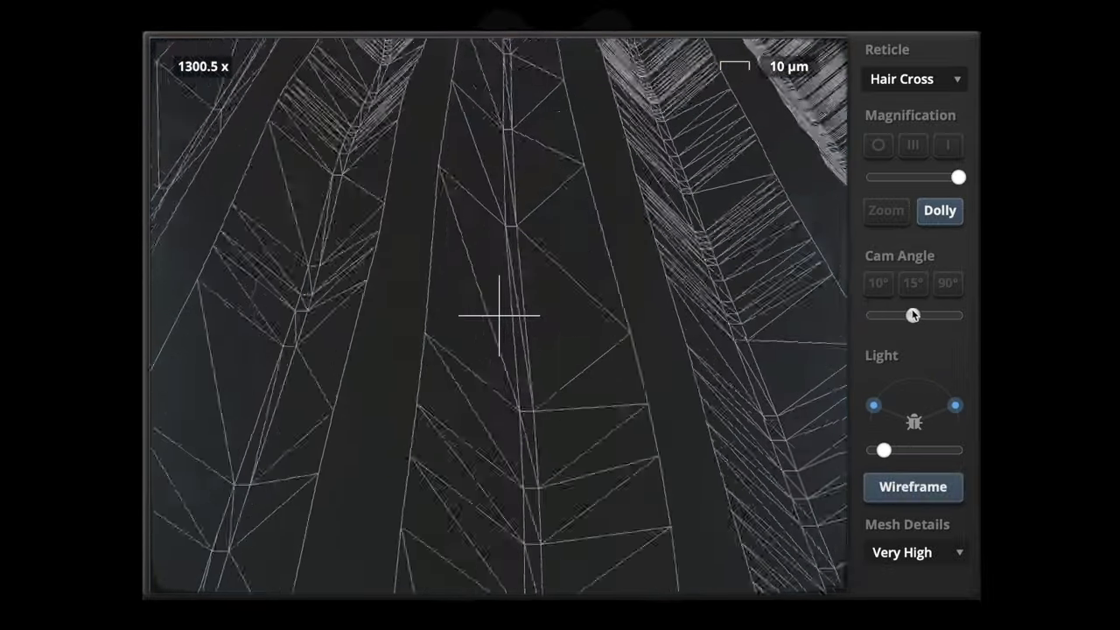
pyautogui.moveTo(914, 316); pyautogui.dragTo(887, 319)
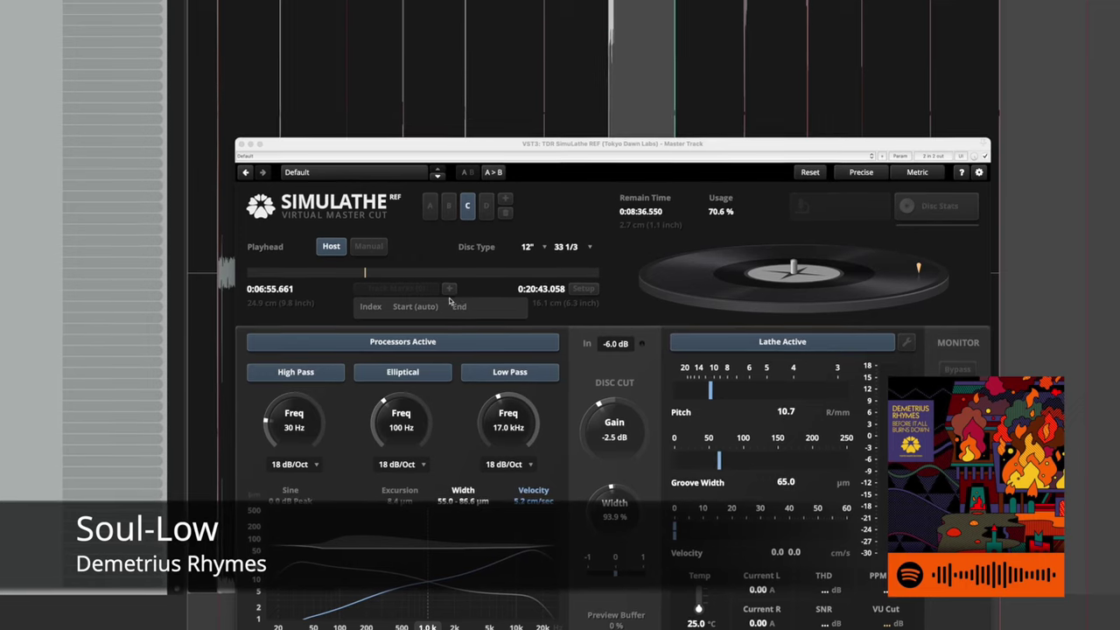
# Add a track mark, show Width statistics, step back one revolution, then jump to the 35.8 µm maximum excursion
pyautogui.click(449, 288)
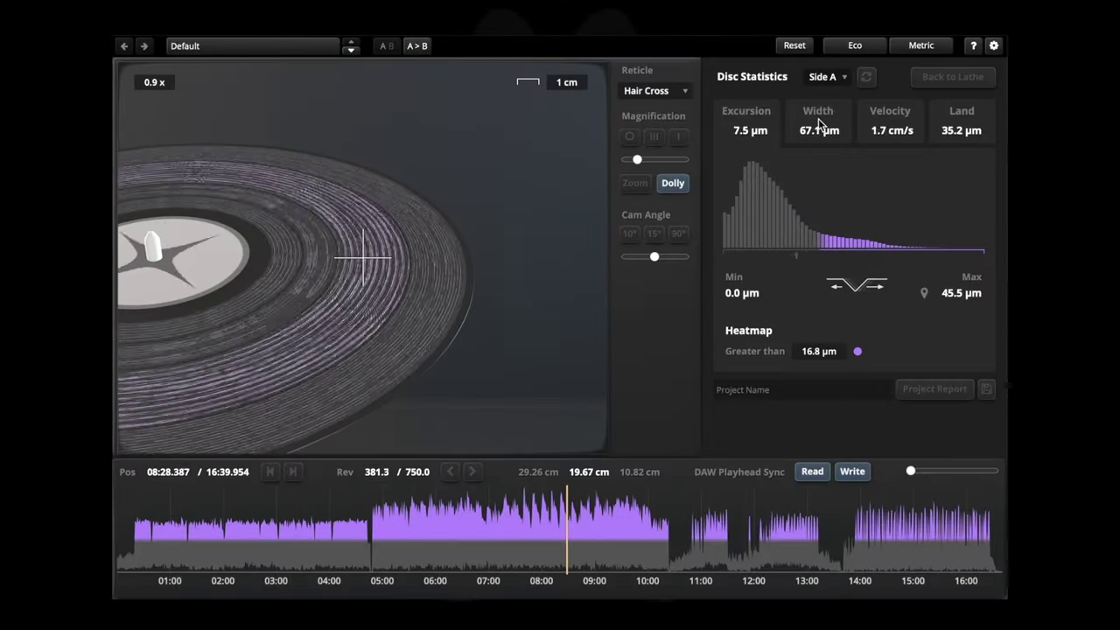
pyautogui.click(820, 126)
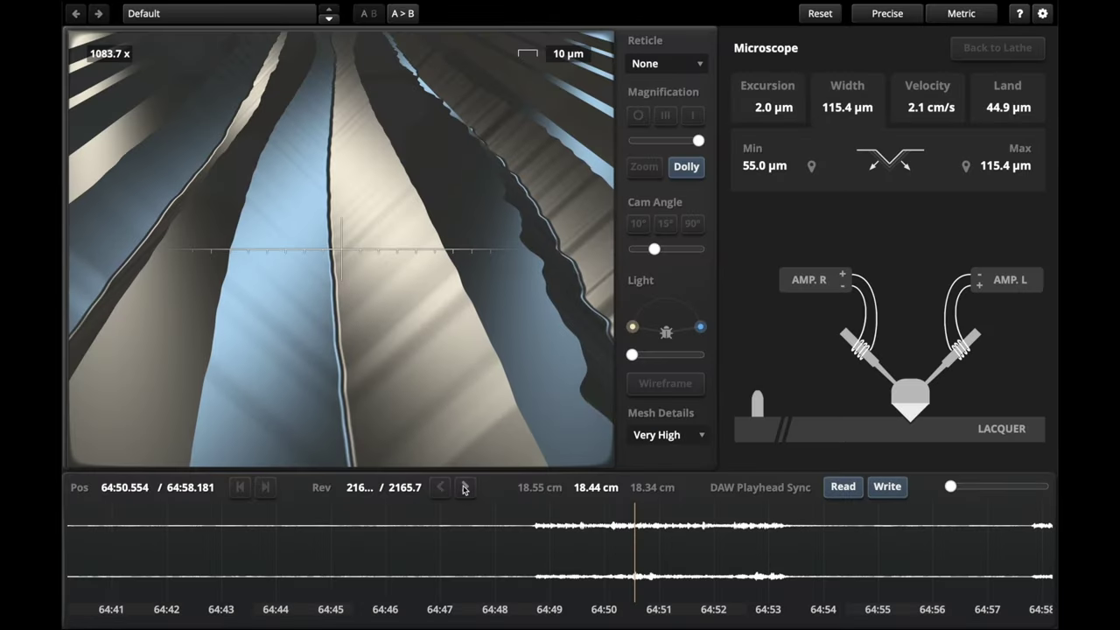
pyautogui.click(464, 488)
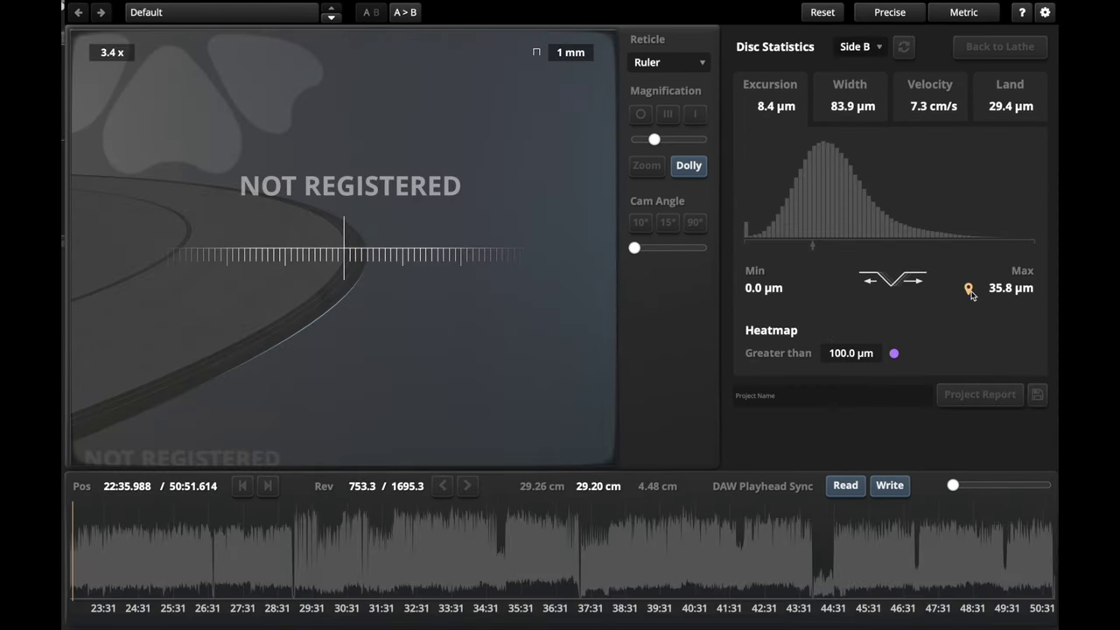
pyautogui.click(969, 289)
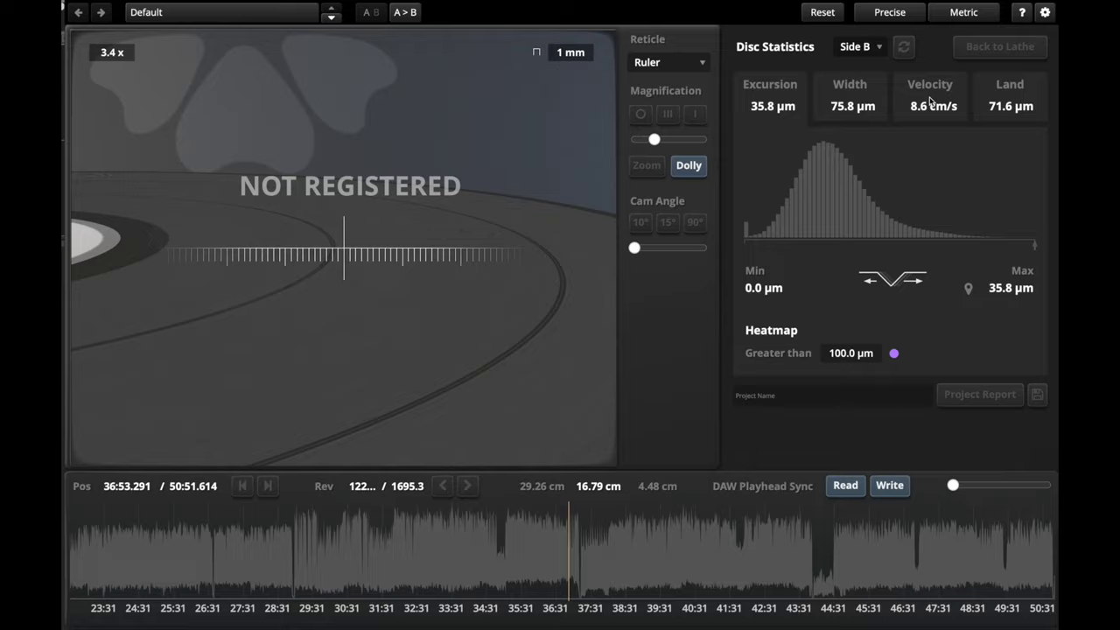